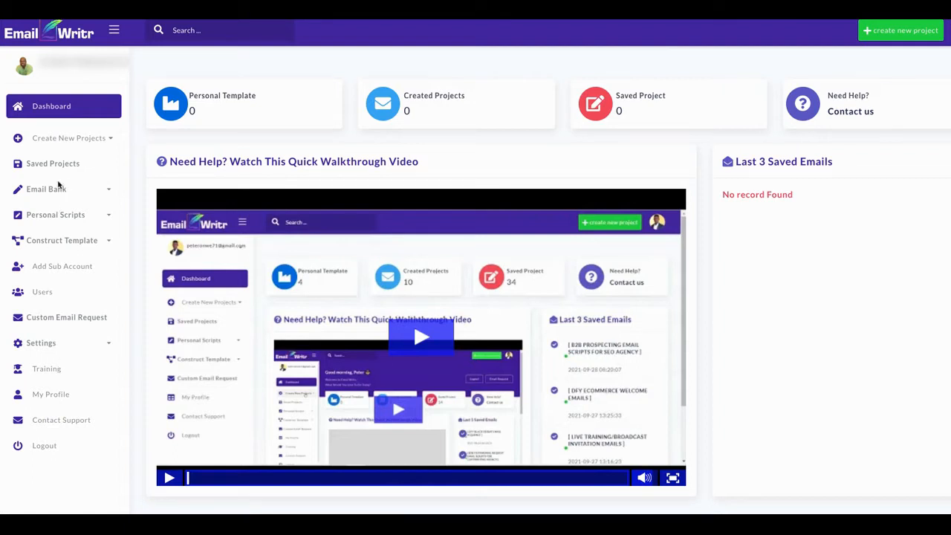
# - Expand the Create New Projects, Email Bank and Personal Scripts sidebar menus to list their sub-options
pyautogui.click(63, 141)
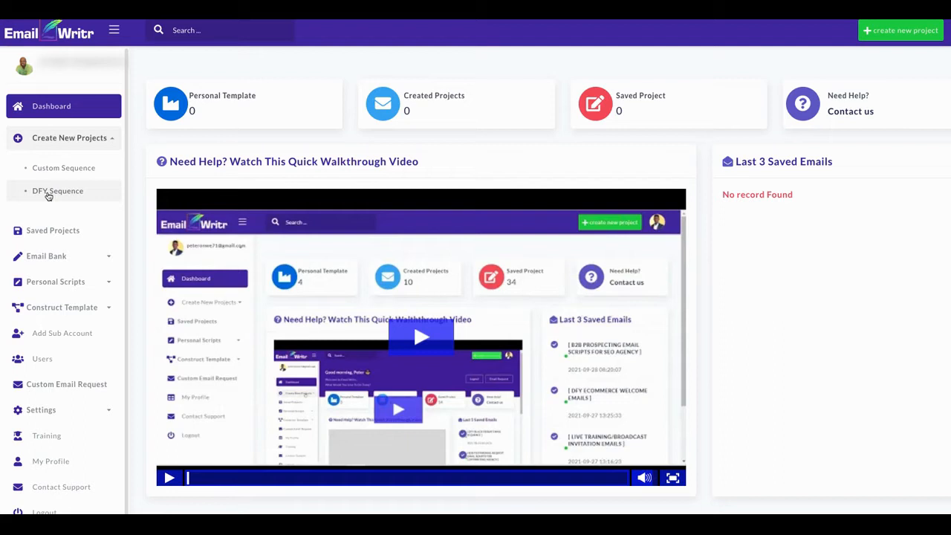
pyautogui.click(45, 255)
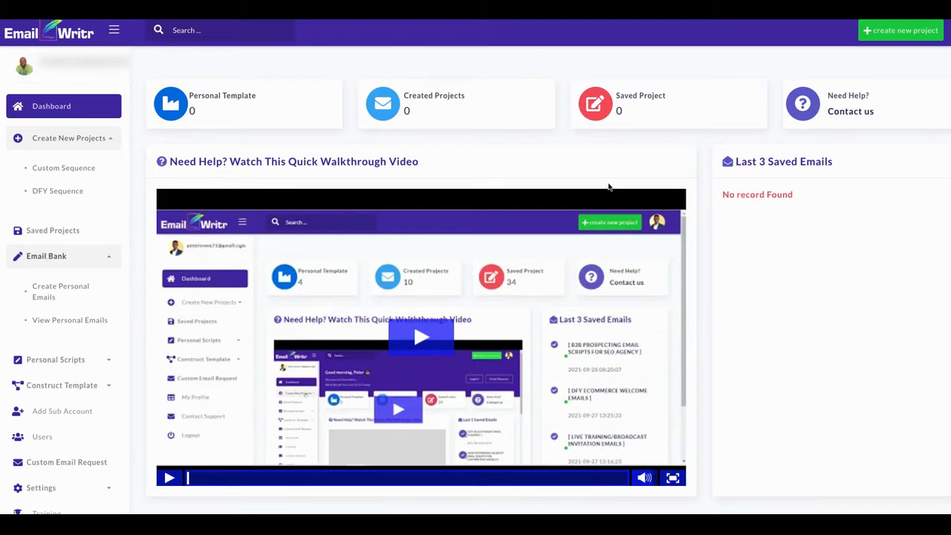
pyautogui.click(44, 361)
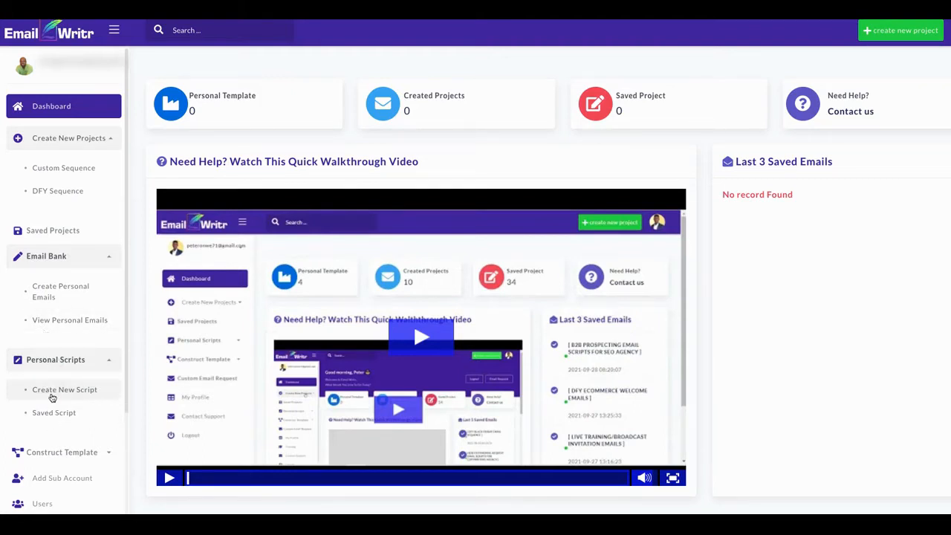
# - Scroll down and back up through the sidebar to browse the sequence choices under Create New Projects
pyautogui.scroll(-1, 47, 393)
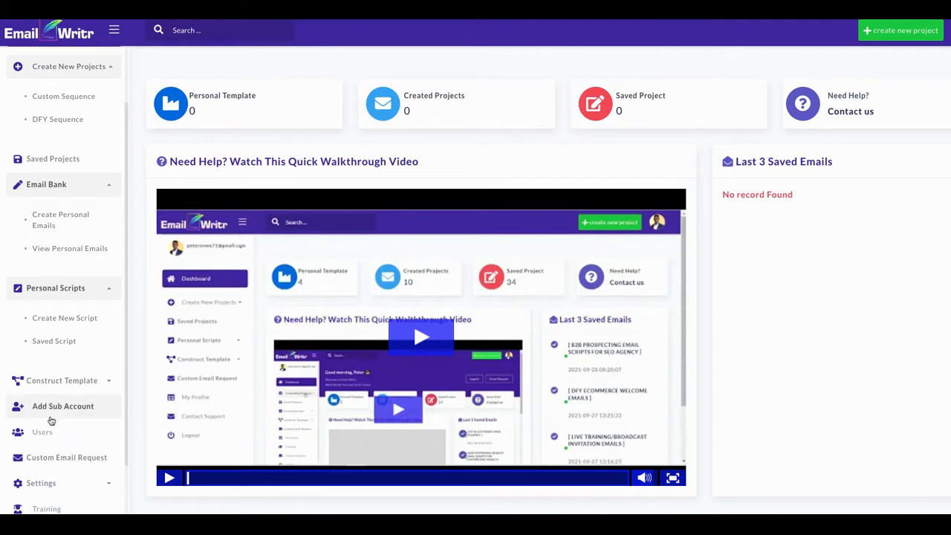
pyautogui.scroll(-1, 49, 420)
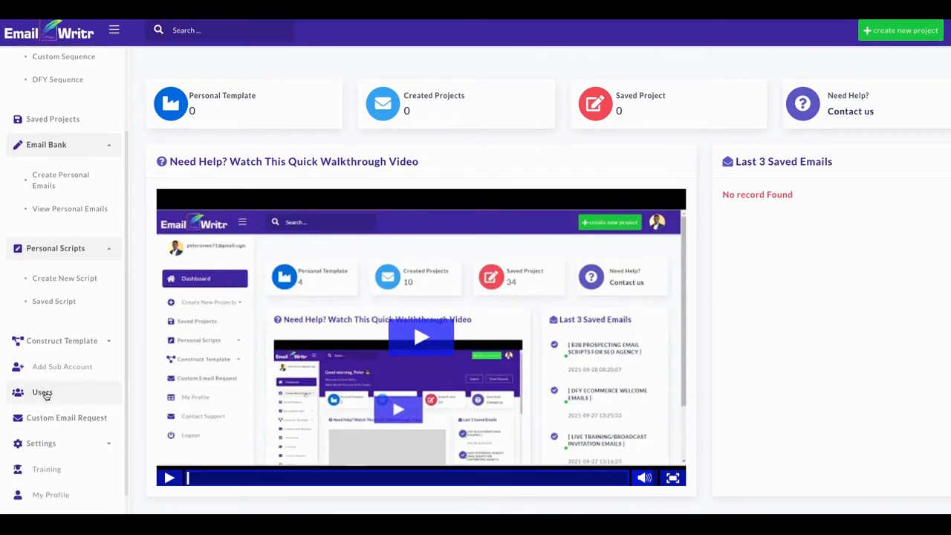
pyautogui.scroll(-1, 46, 399)
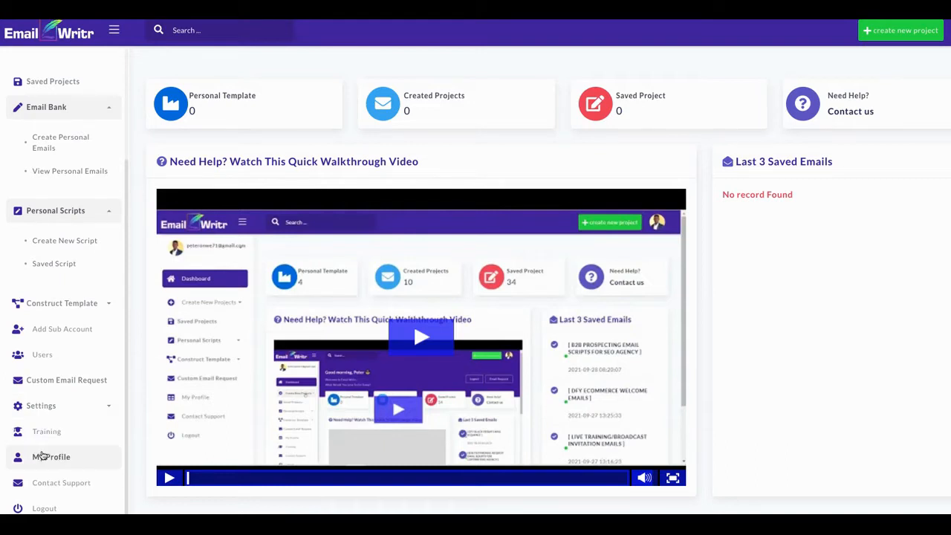
pyautogui.scroll(3, 43, 453)
pyautogui.scroll(1, 43, 453)
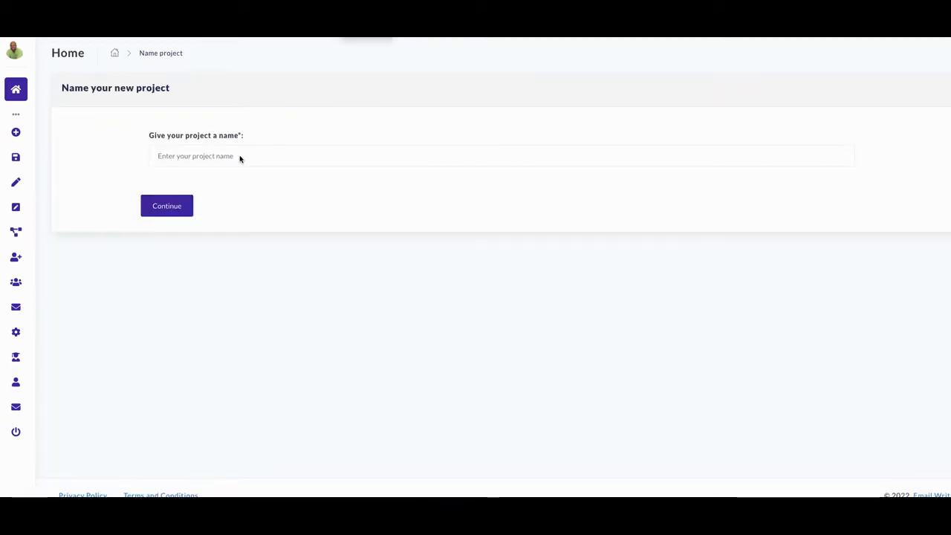
# - Name the project 'Coaching Stories', correcting the typo, and continue to generate the story-based emails
pyautogui.click(236, 156)
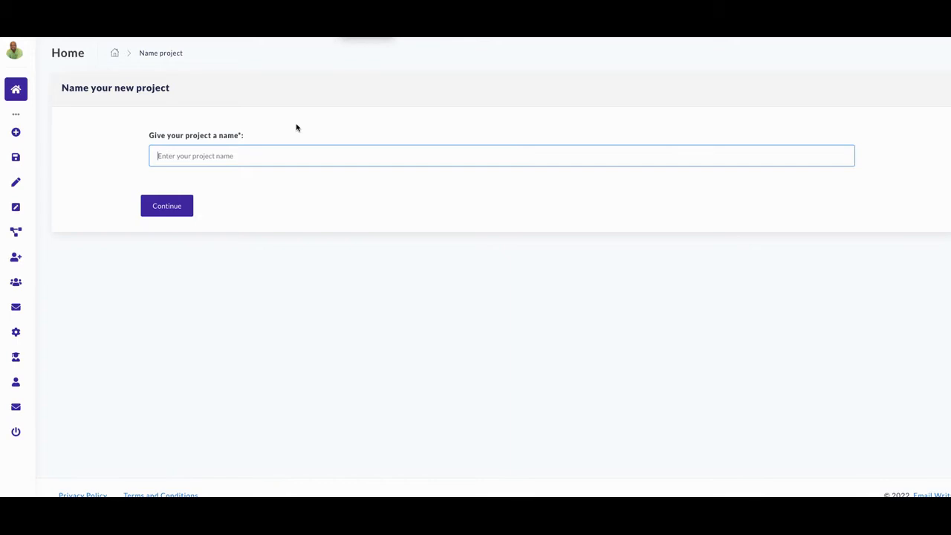
pyautogui.write('Coaching')
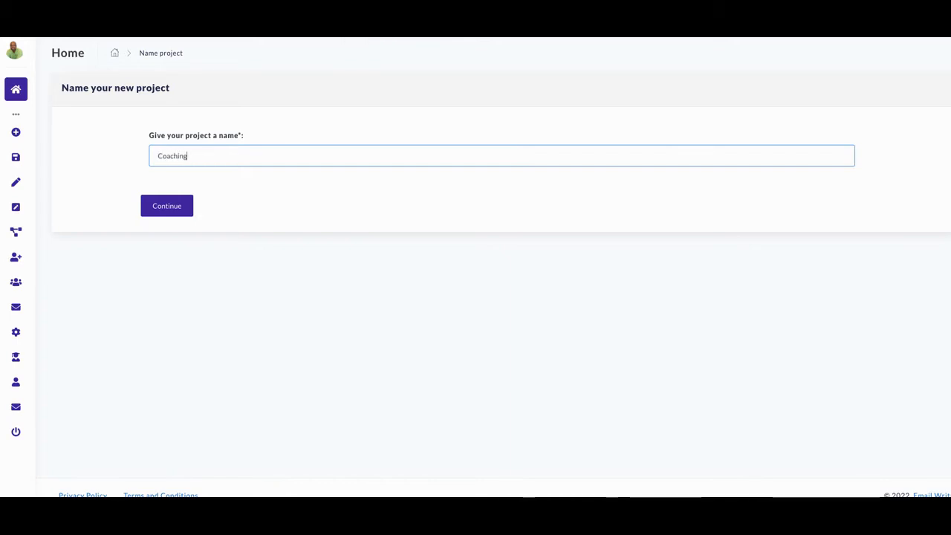
pyautogui.write(' Sing')
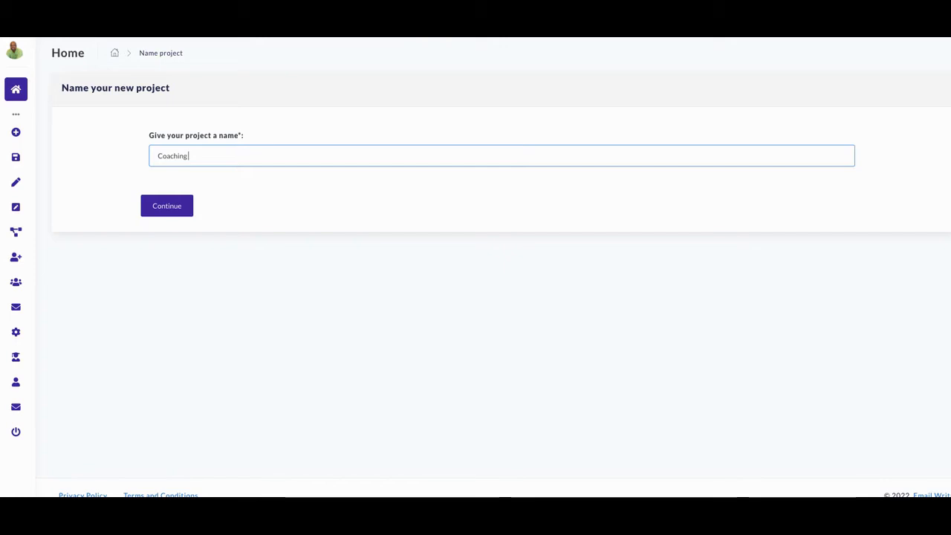
pyautogui.press('BackSpace')
pyautogui.press('BackSpace')
pyautogui.press('BackSpace')
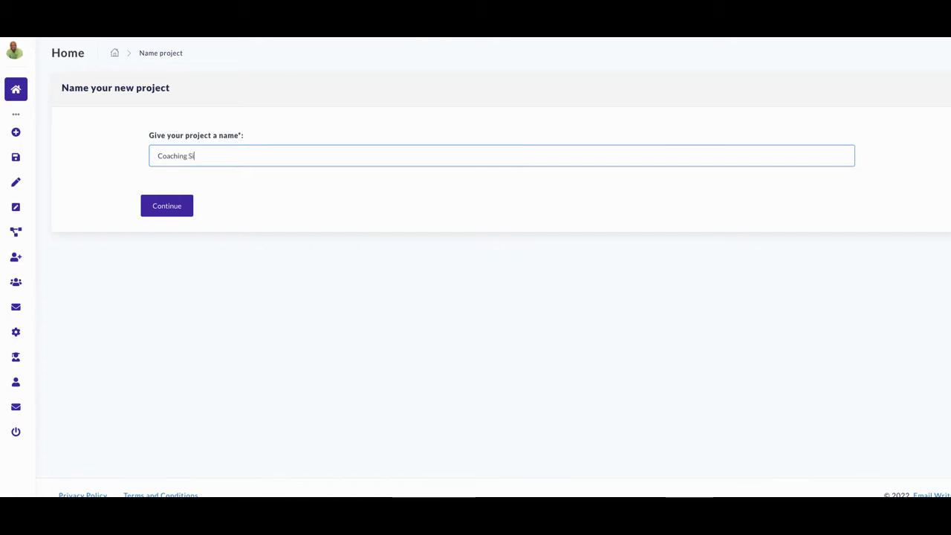
pyautogui.press('BackSpace')
pyautogui.write('Stories')
pyautogui.click(336, 26)
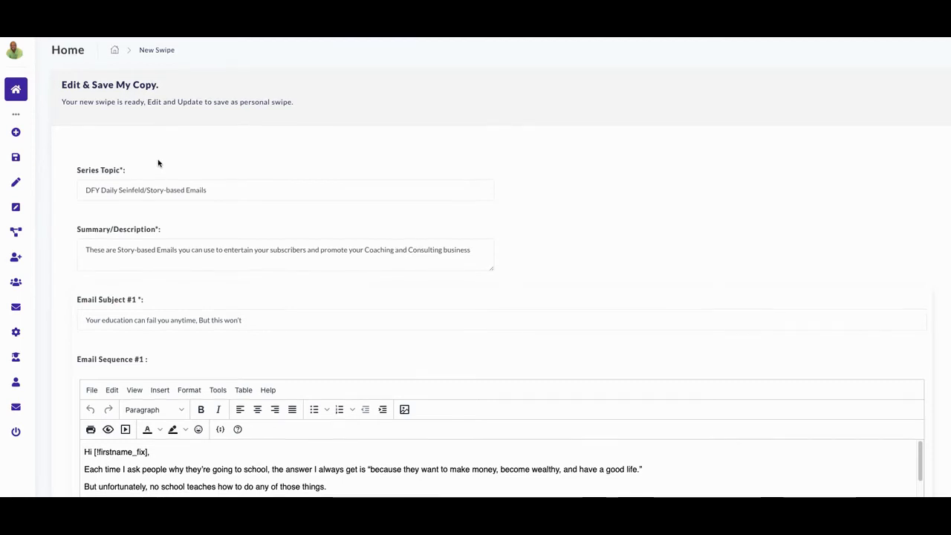
pyautogui.scroll(-1, 152, 182)
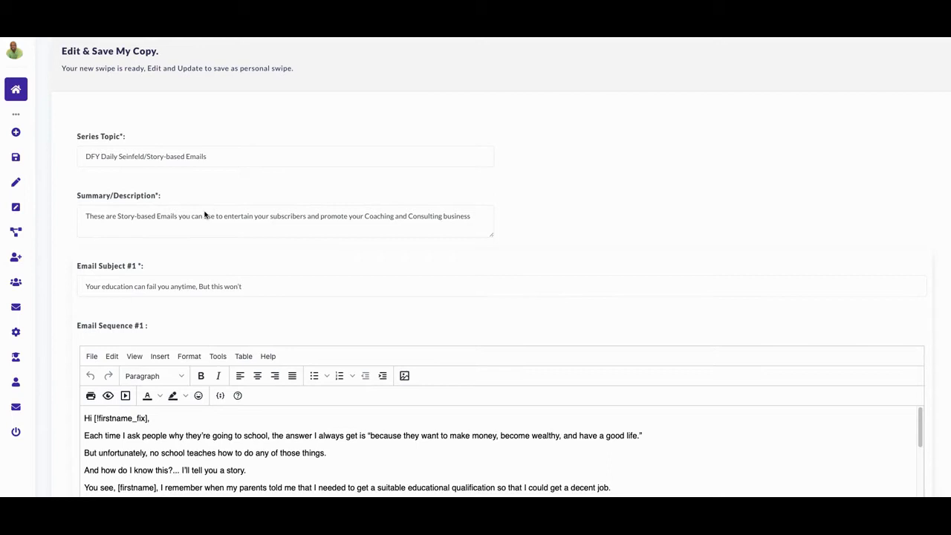
pyautogui.scroll(-1, 199, 223)
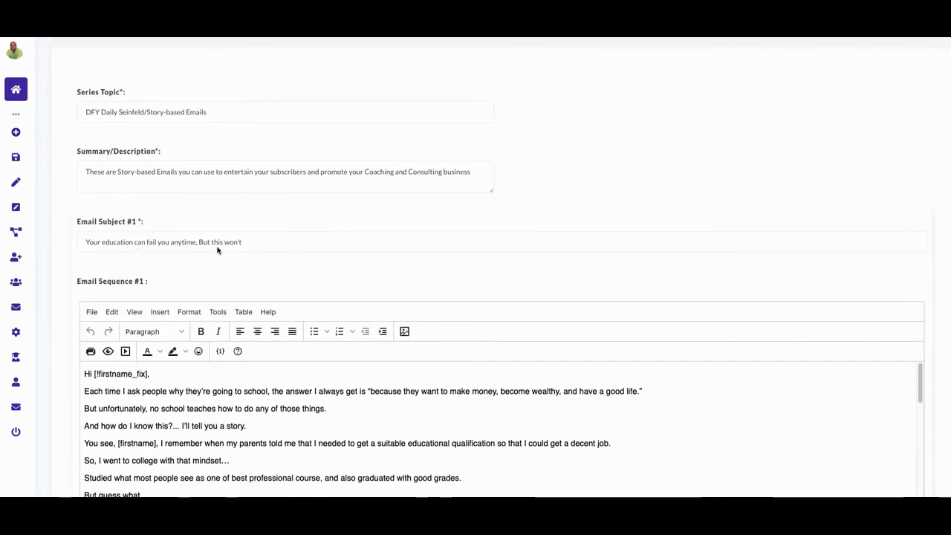
pyautogui.scroll(-2, 217, 250)
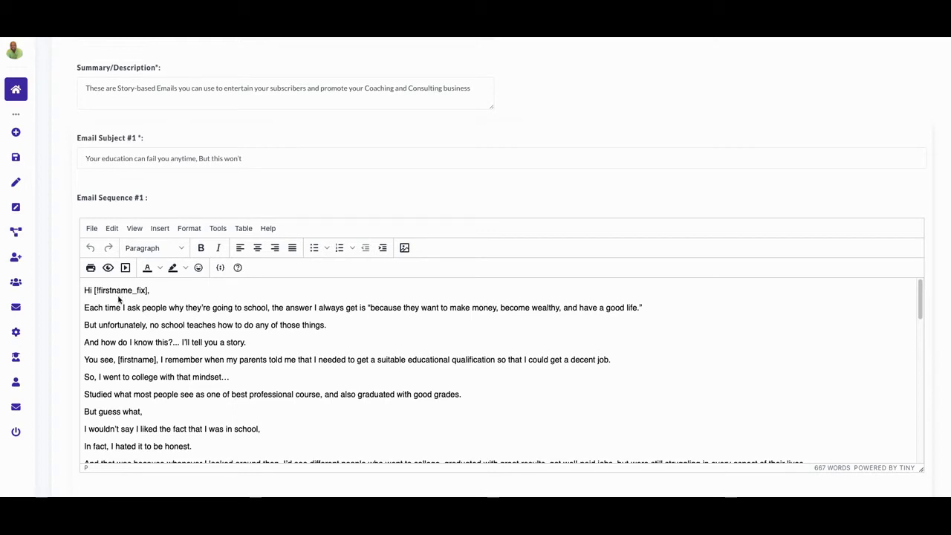
pyautogui.scroll(-1, 118, 298)
pyautogui.scroll(2, 119, 304)
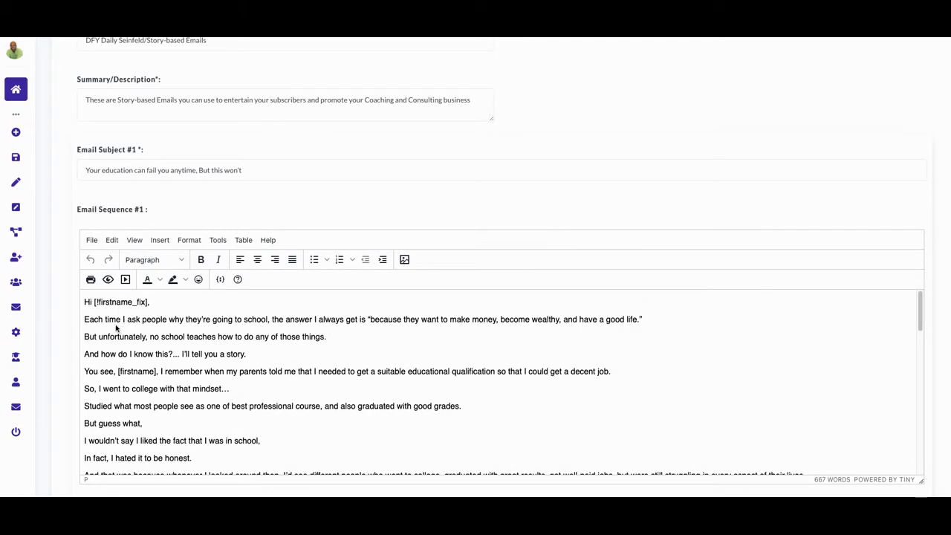
pyautogui.scroll(-1, 134, 364)
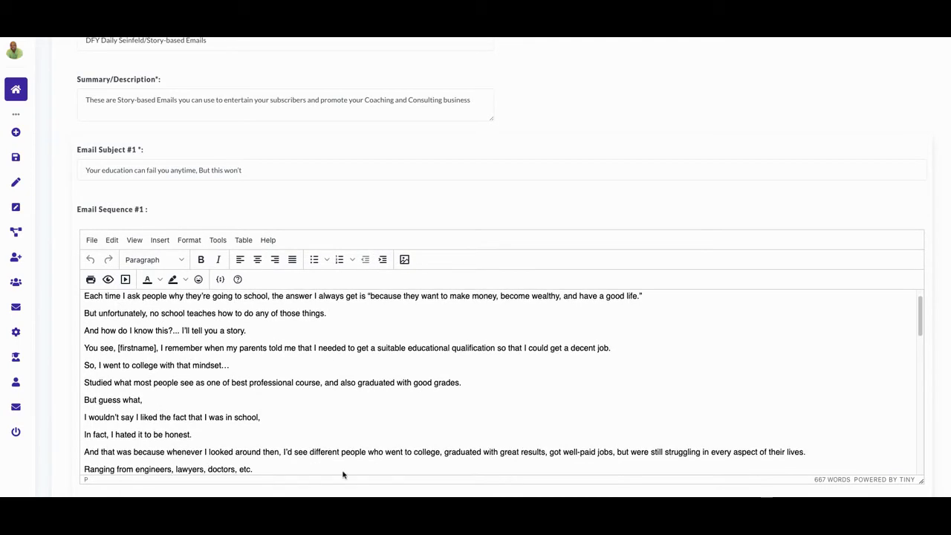
pyautogui.scroll(-2, 281, 471)
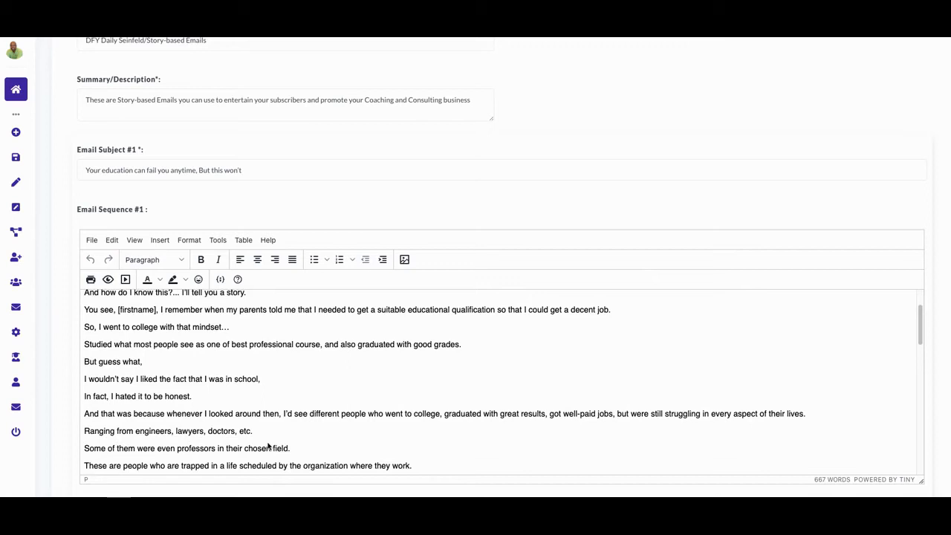
pyautogui.scroll(3, 248, 433)
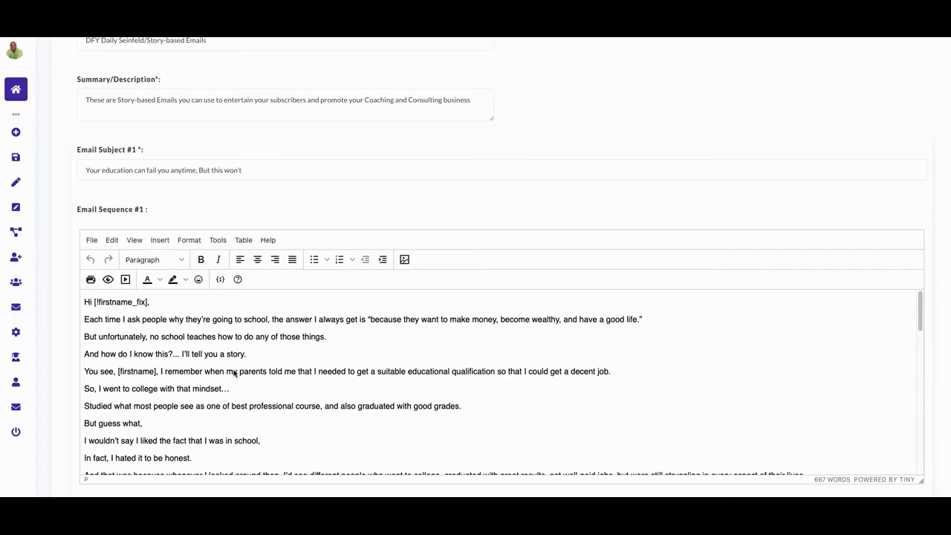
pyautogui.scroll(-3, 215, 371)
pyautogui.scroll(-5, 213, 383)
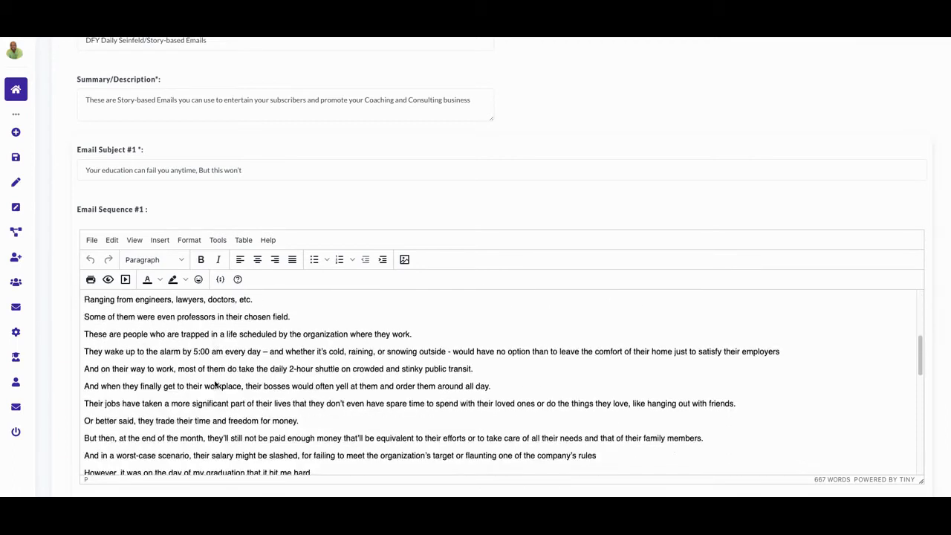
pyautogui.scroll(8, 216, 384)
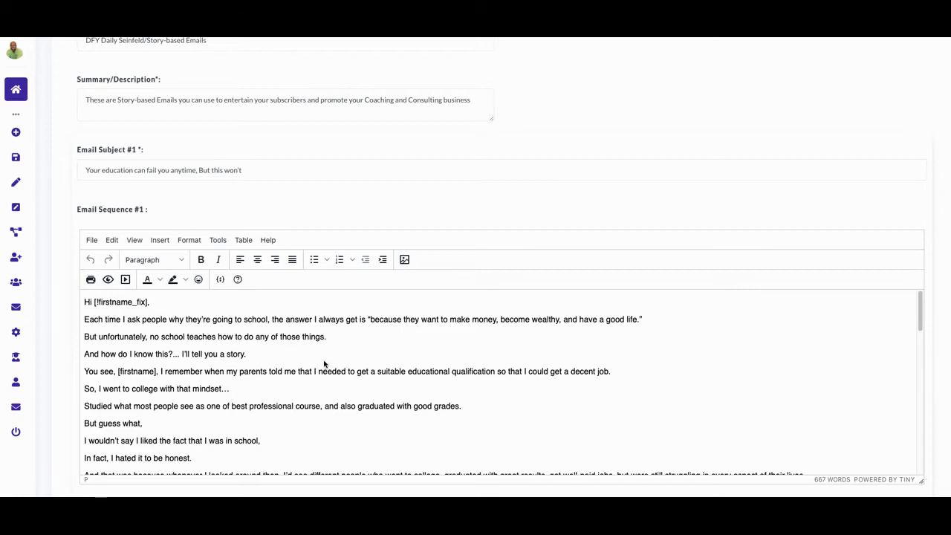
pyautogui.scroll(-1, 323, 363)
pyautogui.scroll(-5, 321, 362)
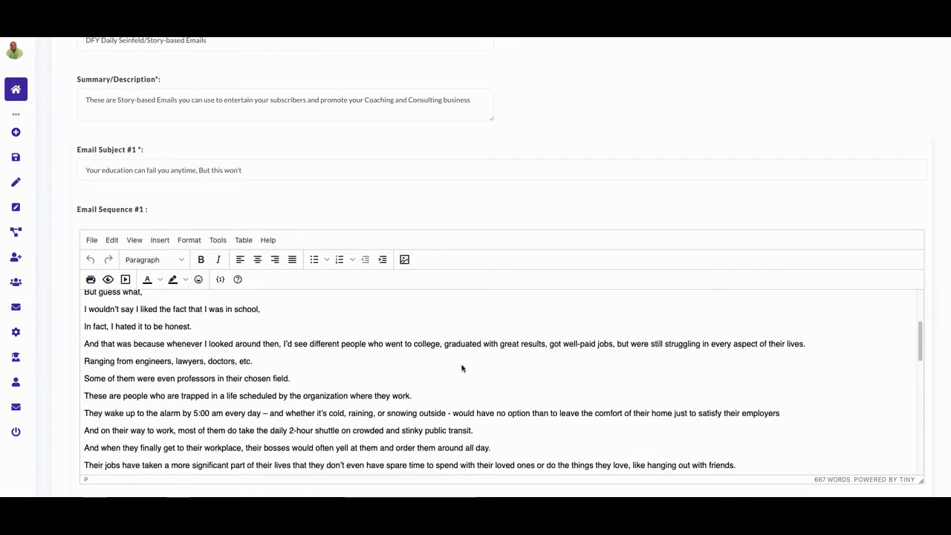
pyautogui.scroll(-1, 443, 366)
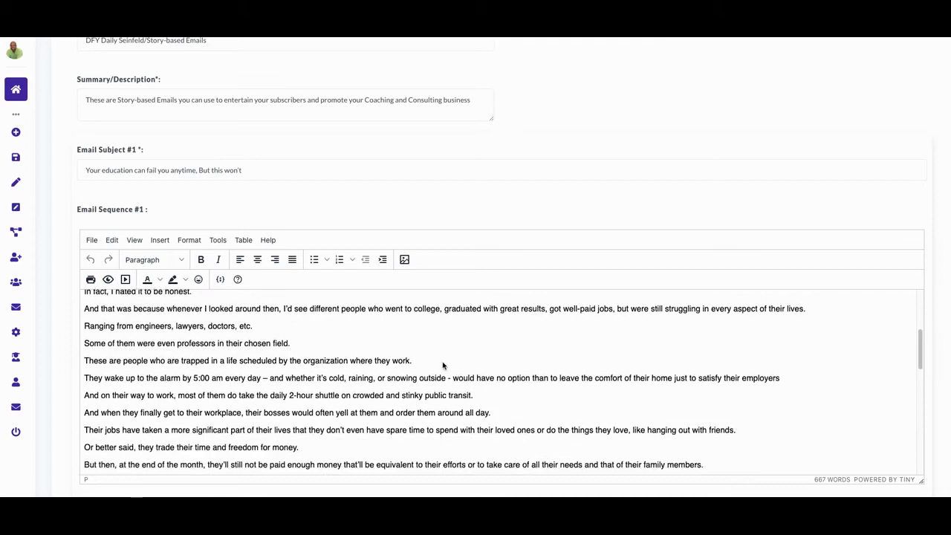
pyautogui.scroll(-1, 442, 365)
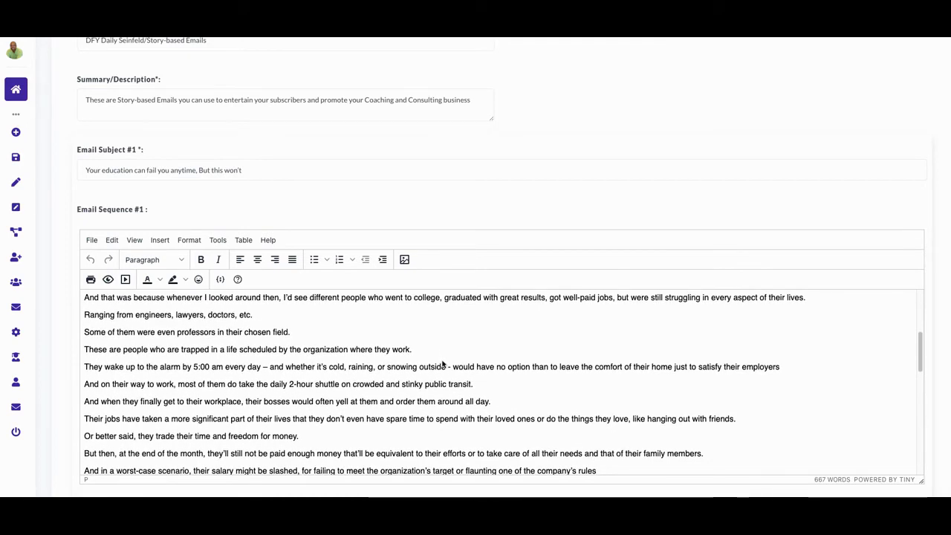
pyautogui.scroll(-3, 442, 363)
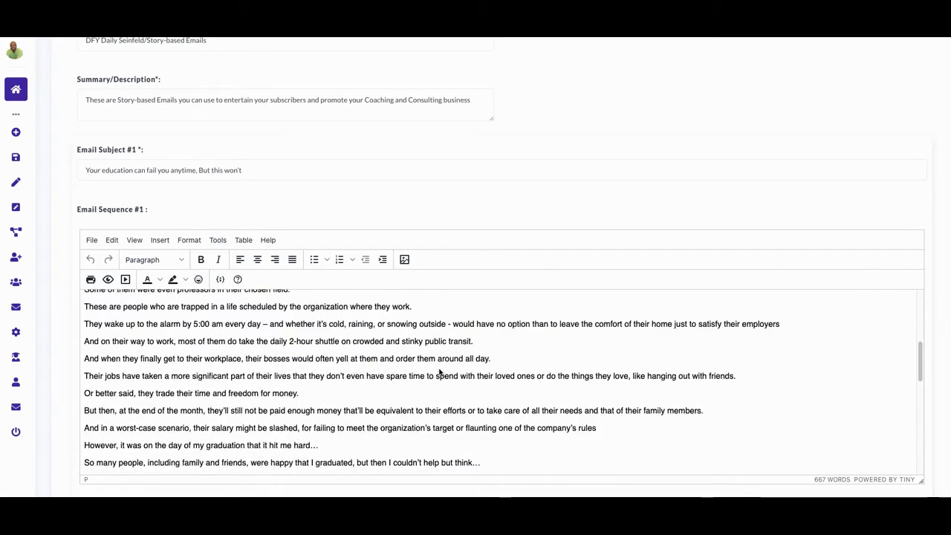
pyautogui.scroll(-5, 436, 384)
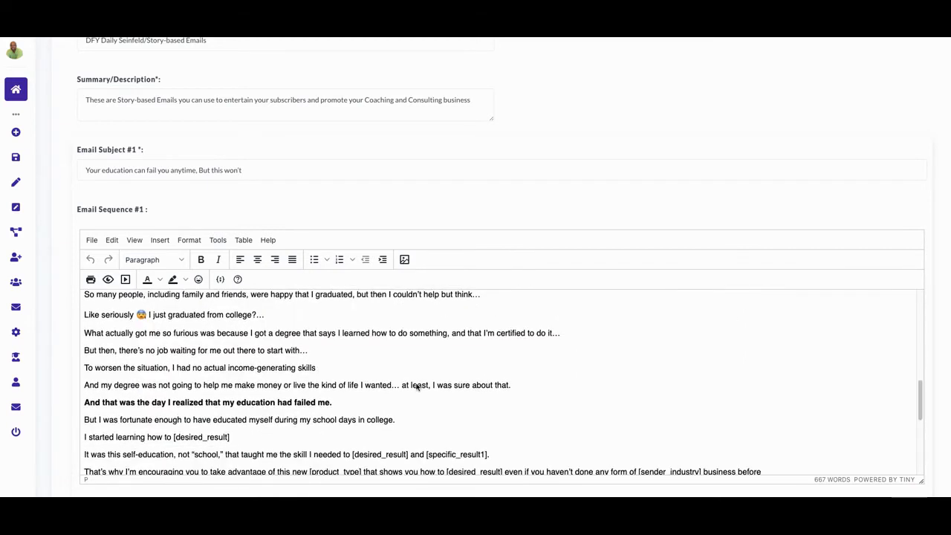
pyautogui.scroll(-10, 397, 388)
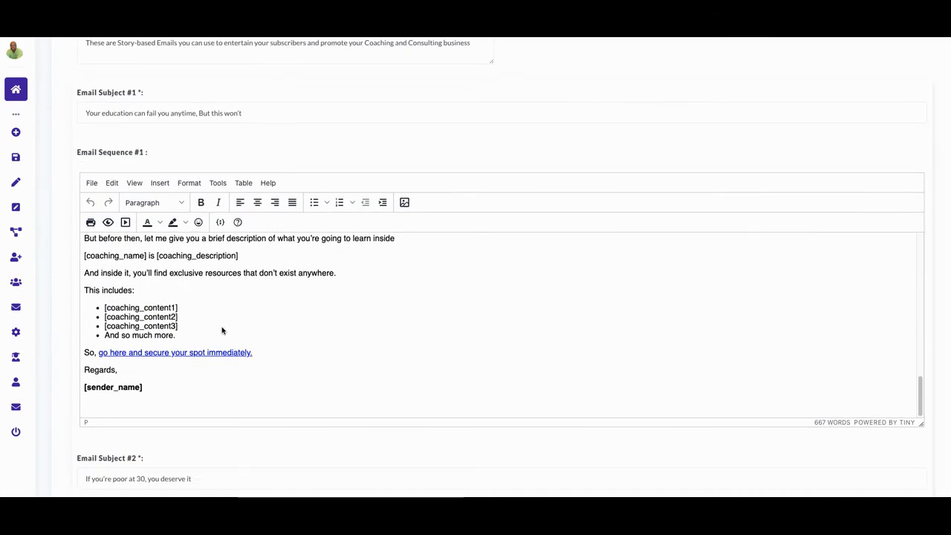
# - Read through welcome emails #2 to #5, down to the final sign-off above Save and Discard
pyautogui.scroll(-5, 272, 339)
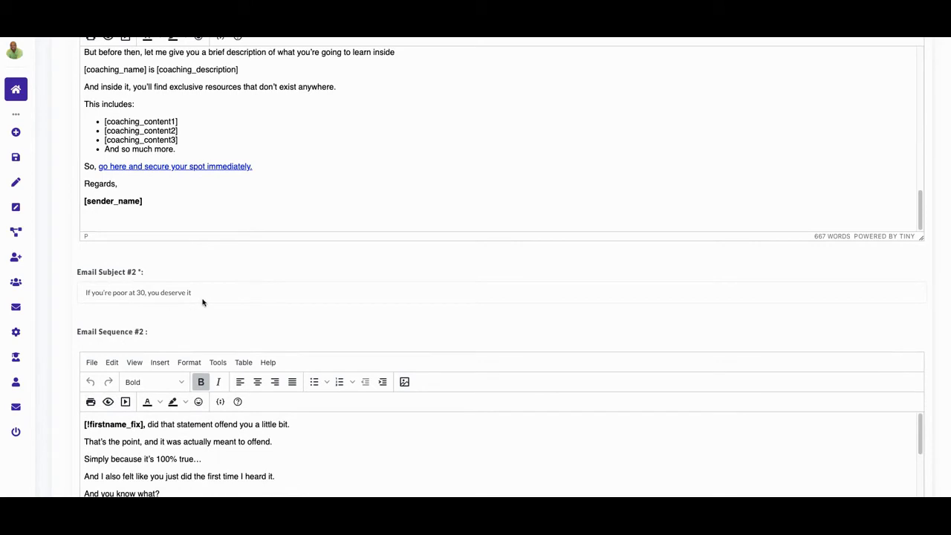
pyautogui.scroll(-2, 203, 303)
pyautogui.scroll(-1, 204, 371)
pyautogui.scroll(1, 202, 371)
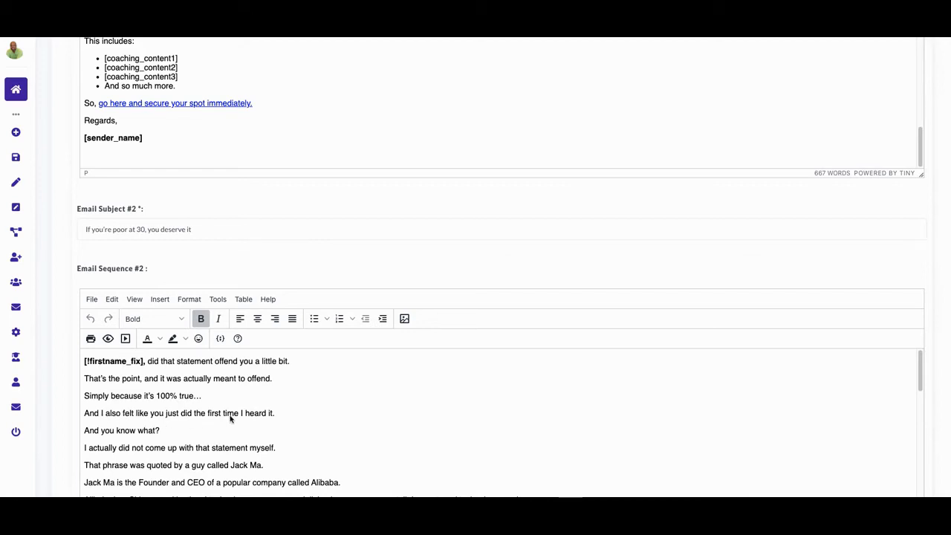
pyautogui.scroll(-5, 274, 411)
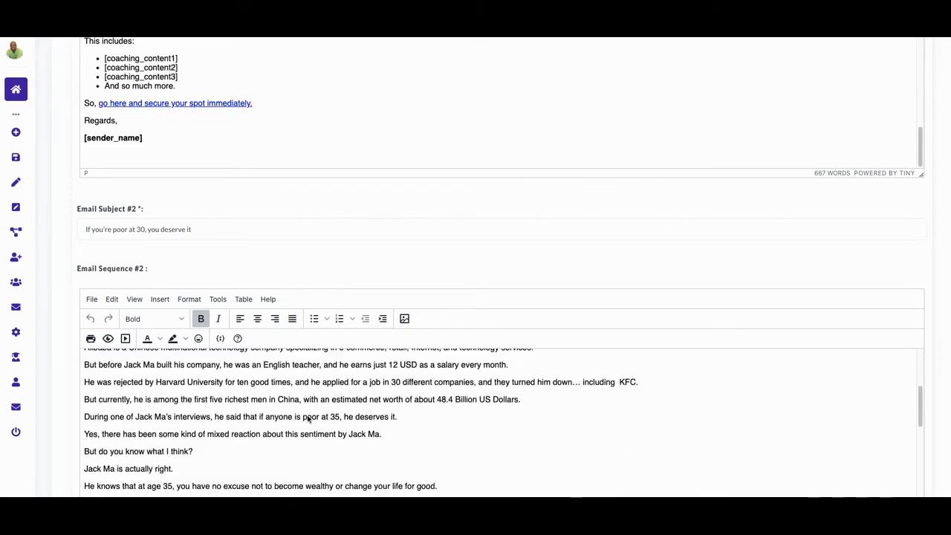
pyautogui.scroll(-2, 309, 422)
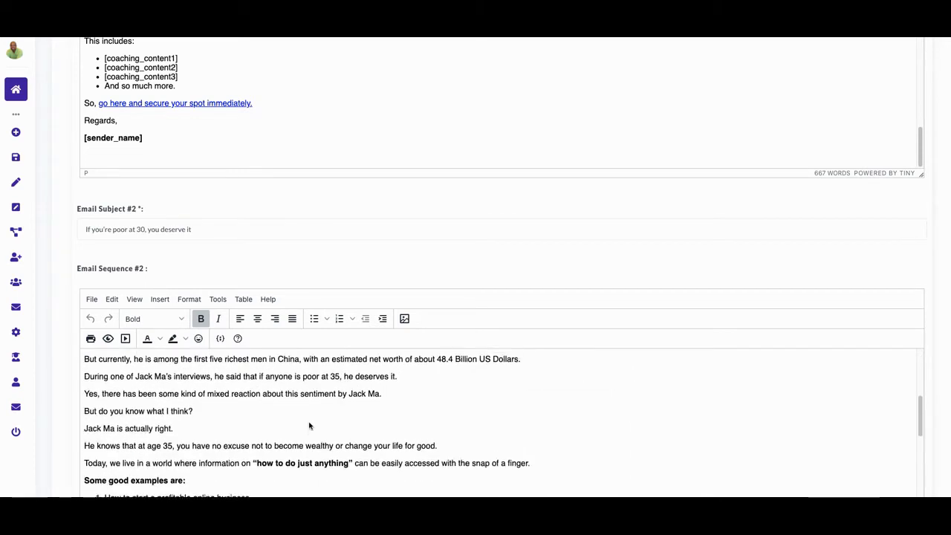
pyautogui.scroll(2, 309, 424)
pyautogui.scroll(2, 300, 407)
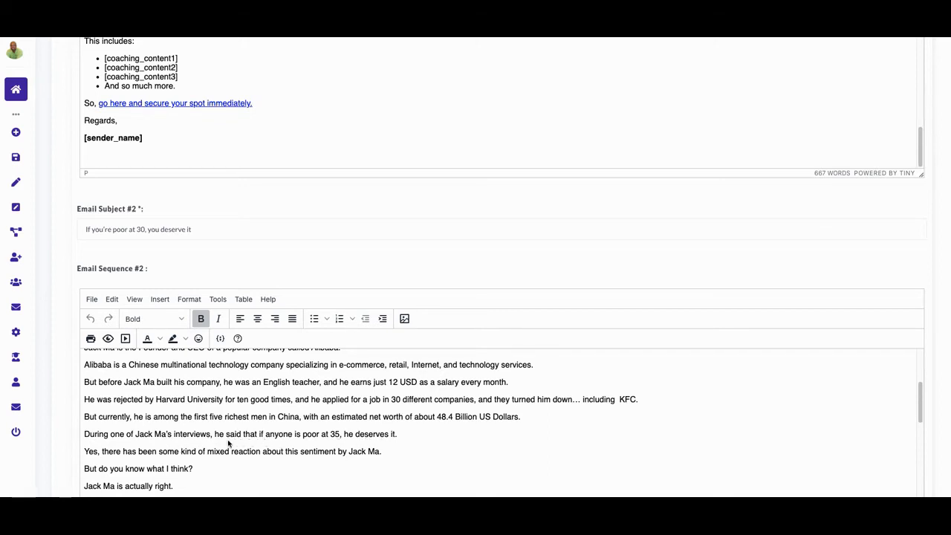
pyautogui.scroll(-1, 229, 444)
pyautogui.scroll(-5, 279, 446)
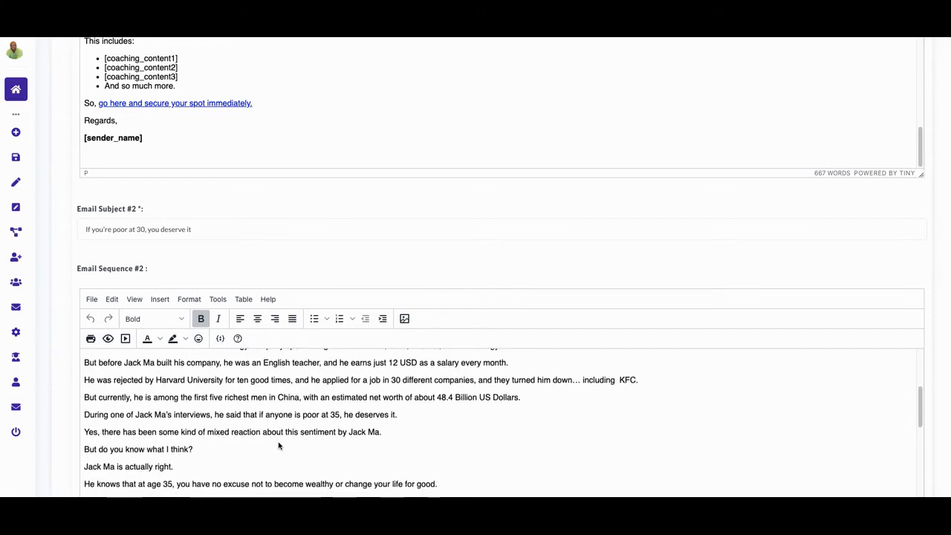
pyautogui.scroll(-2, 250, 436)
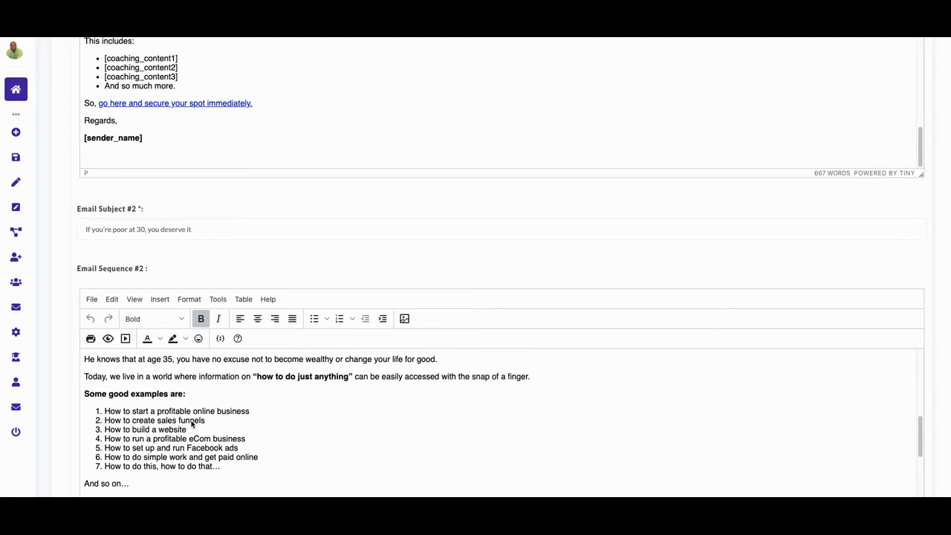
pyautogui.scroll(-4, 240, 423)
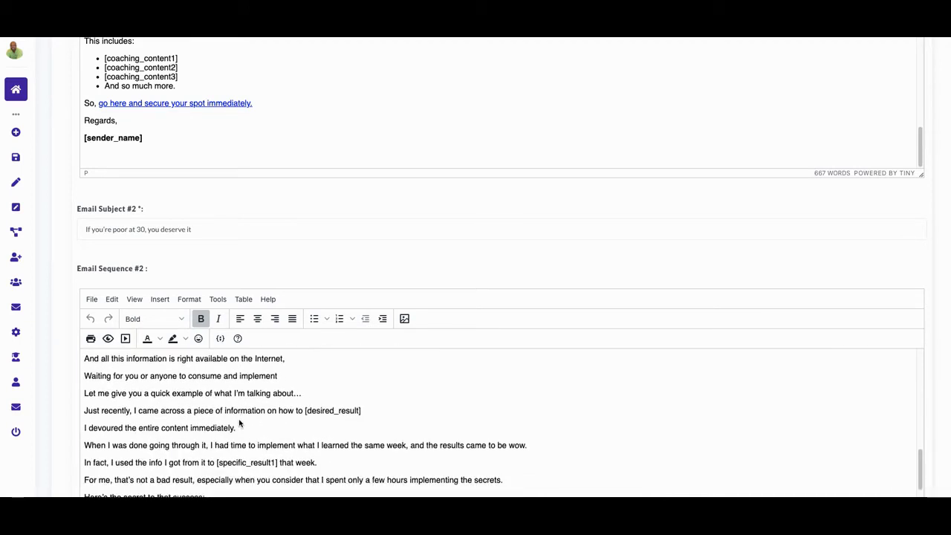
pyautogui.scroll(-1, 239, 423)
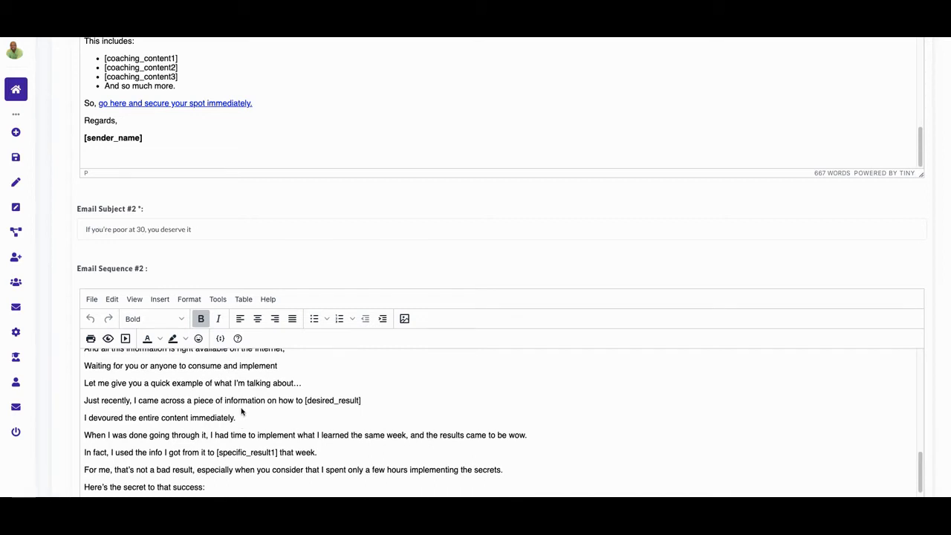
pyautogui.scroll(-5, 244, 405)
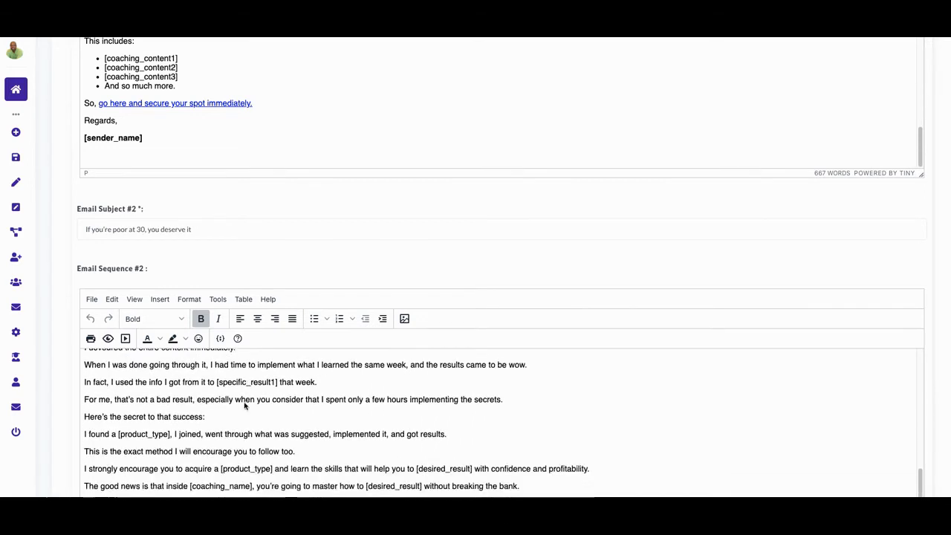
pyautogui.scroll(-2, 245, 433)
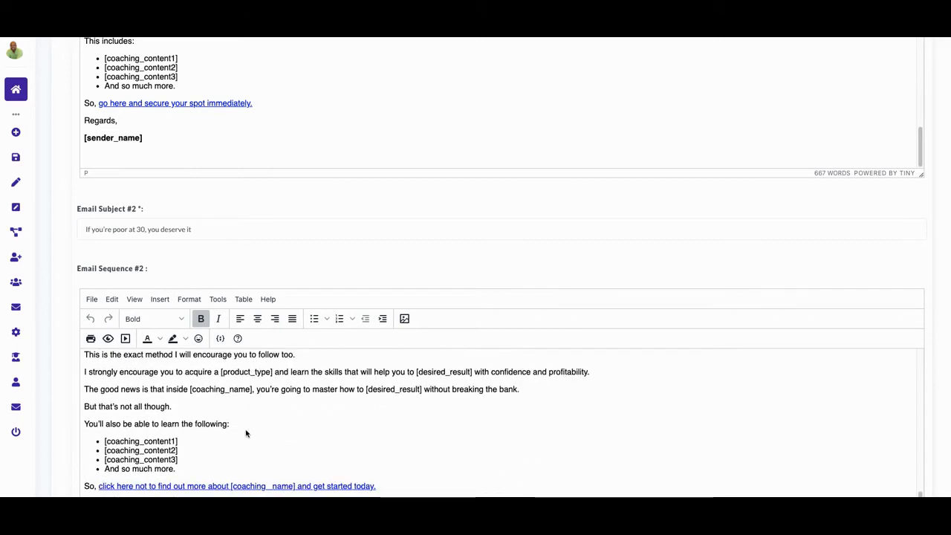
pyautogui.scroll(-3, 244, 433)
pyautogui.scroll(-4, 281, 423)
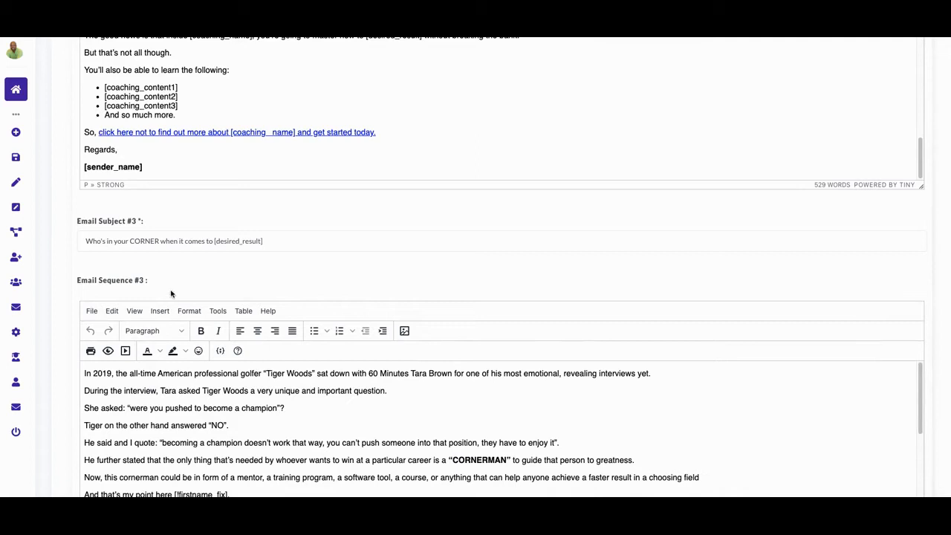
pyautogui.scroll(-3, 197, 292)
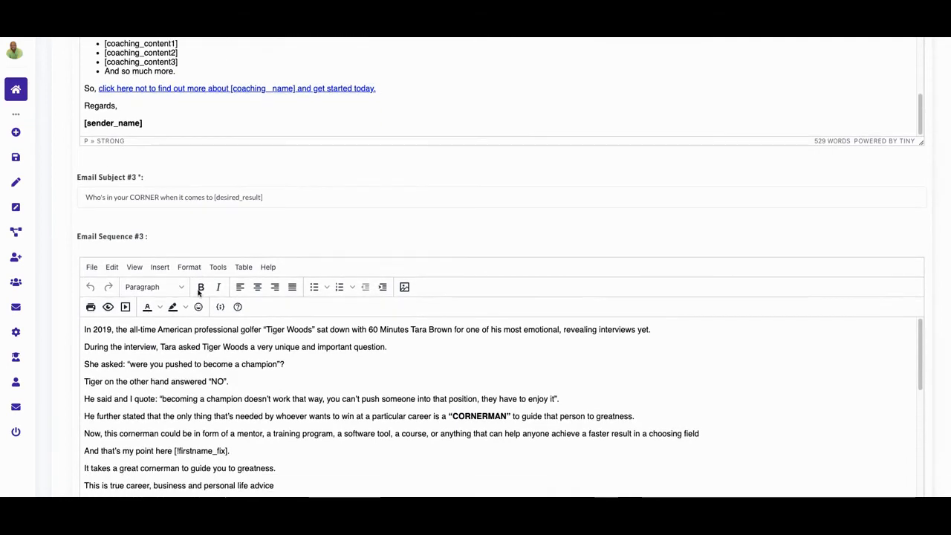
pyautogui.scroll(-1, 199, 294)
pyautogui.scroll(1, 198, 294)
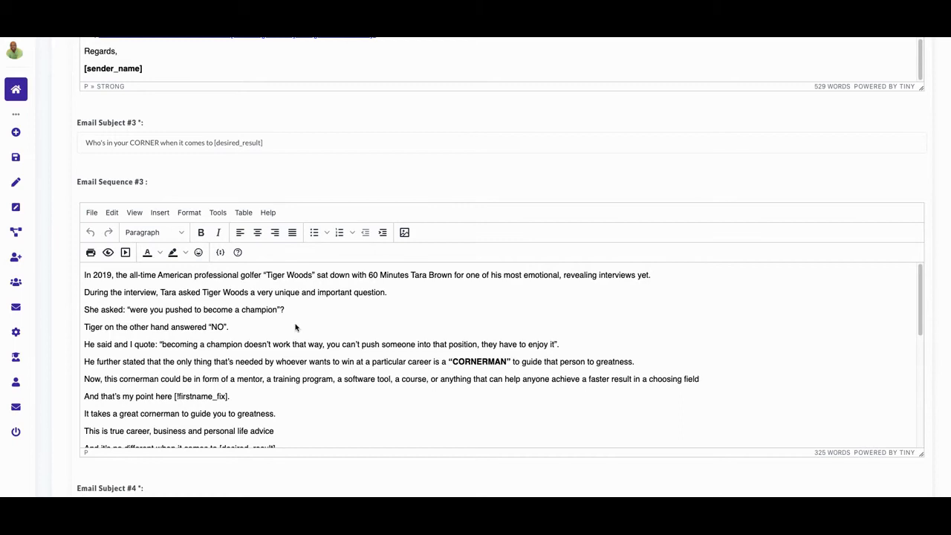
pyautogui.scroll(-5, 295, 329)
pyautogui.scroll(-10, 346, 349)
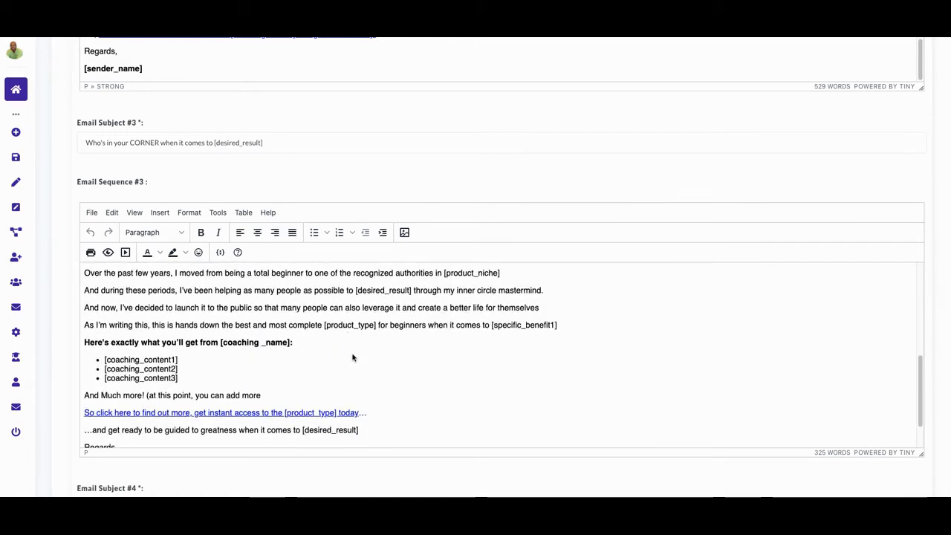
pyautogui.scroll(-3, 355, 379)
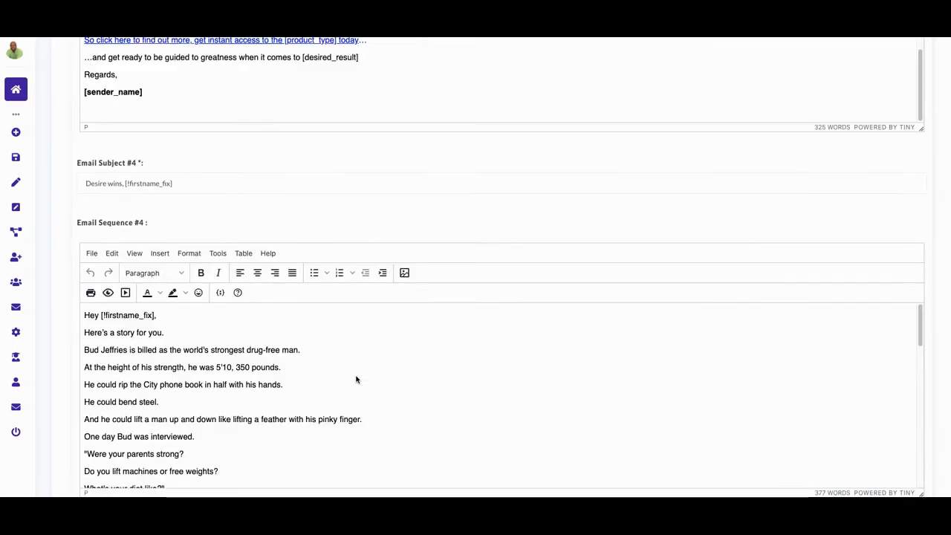
pyautogui.scroll(-20, 356, 380)
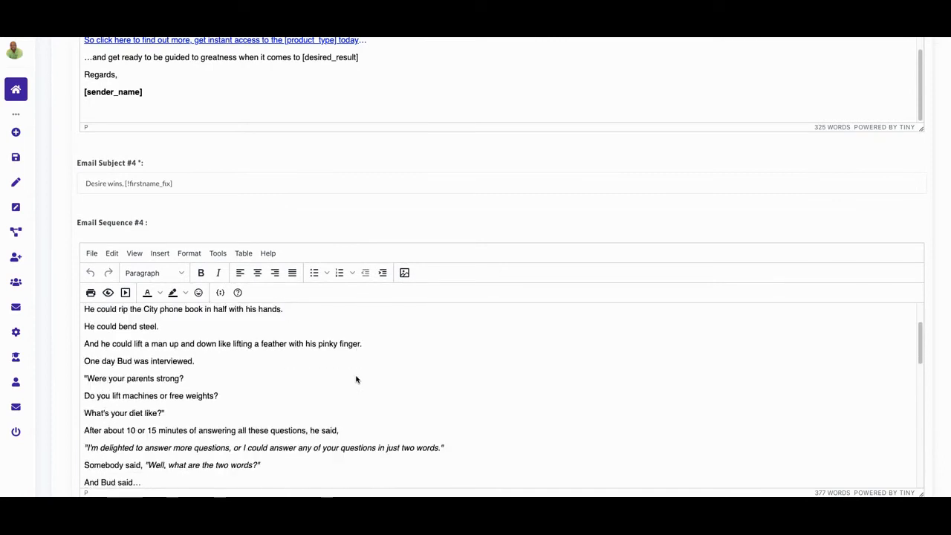
pyautogui.scroll(-15, 355, 382)
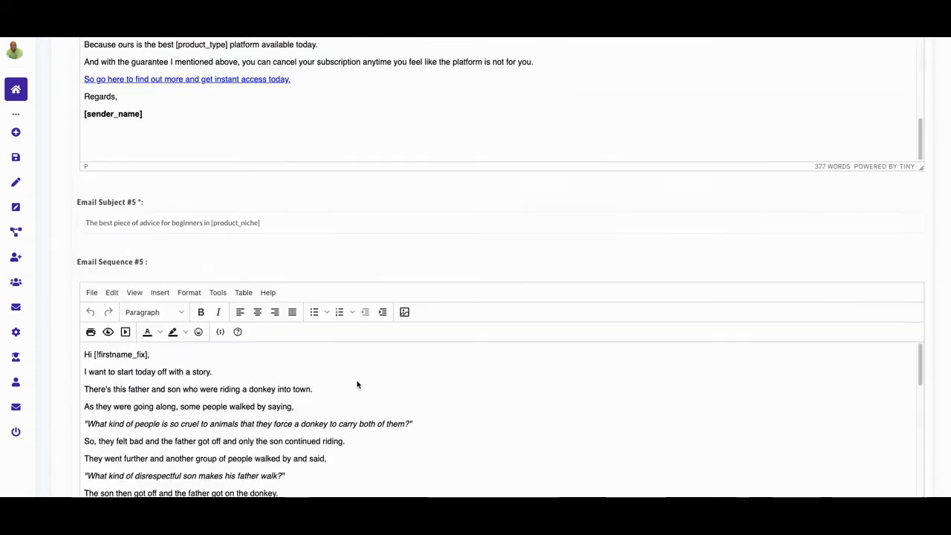
pyautogui.scroll(-12, 357, 390)
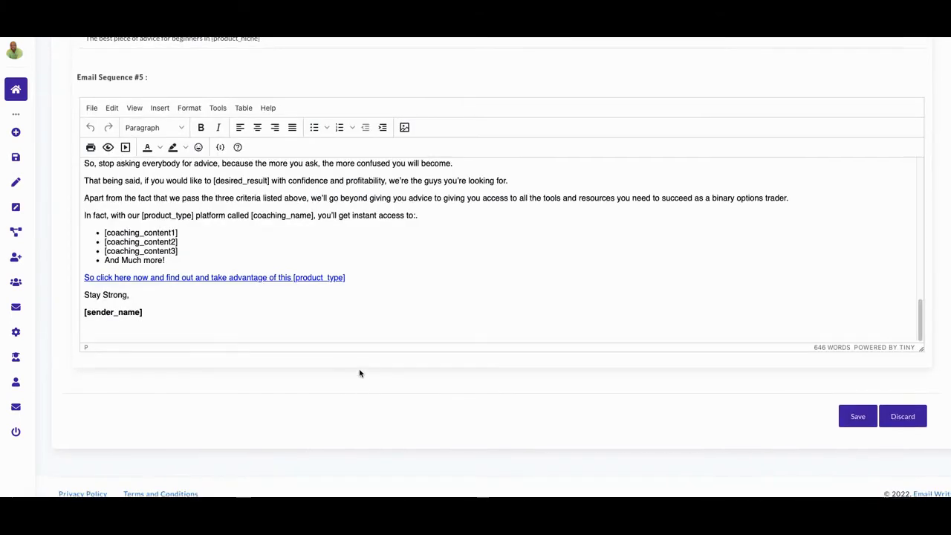
pyautogui.scroll(1, 359, 373)
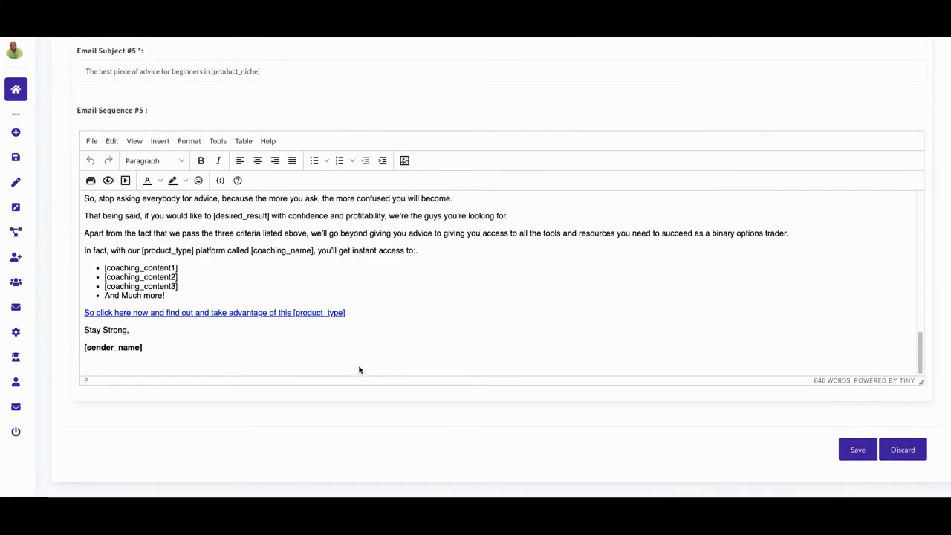
# - Scroll back up through the email editors toward the top of the page
pyautogui.scroll(2, 355, 354)
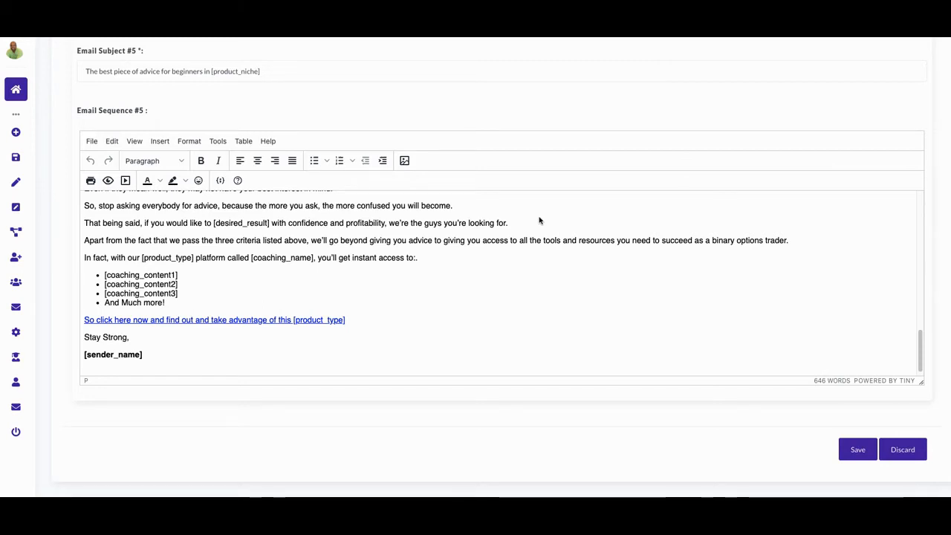
pyautogui.scroll(10, 398, 233)
pyautogui.scroll(5, 397, 233)
pyautogui.scroll(3, 413, 227)
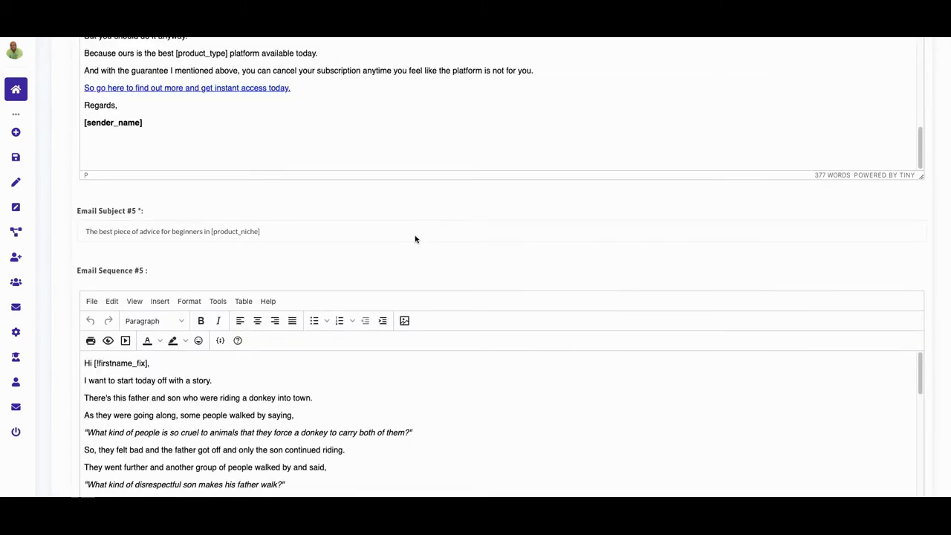
pyautogui.scroll(1, 428, 259)
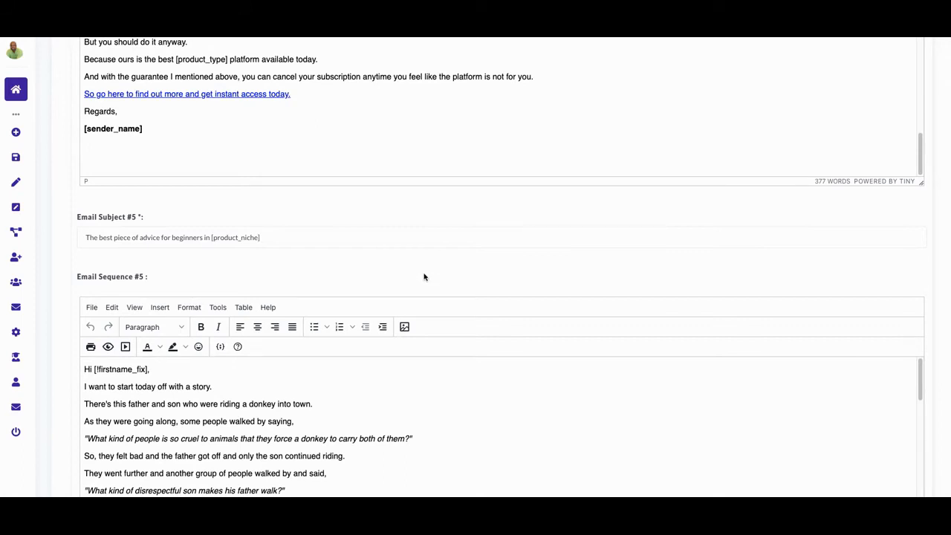
pyautogui.scroll(1, 338, 259)
pyautogui.scroll(10, 338, 259)
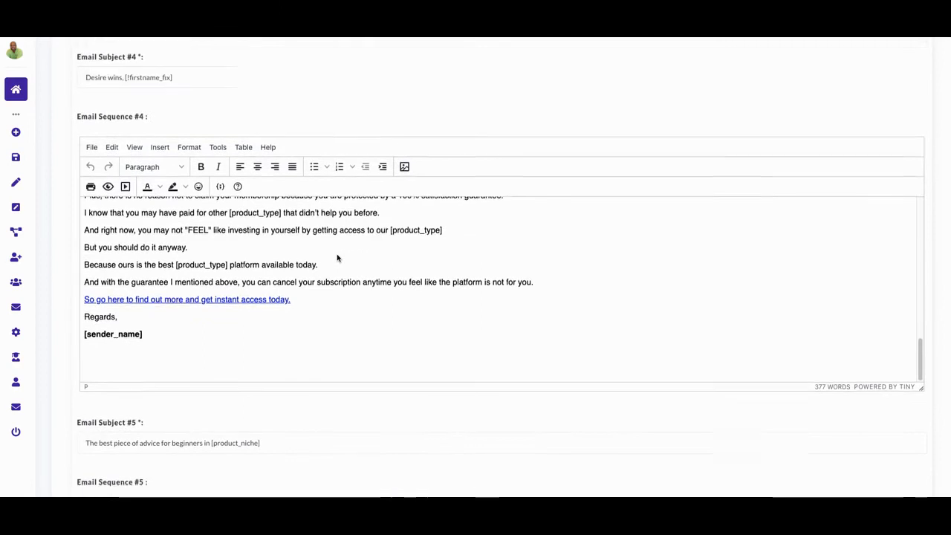
pyautogui.scroll(15, 337, 257)
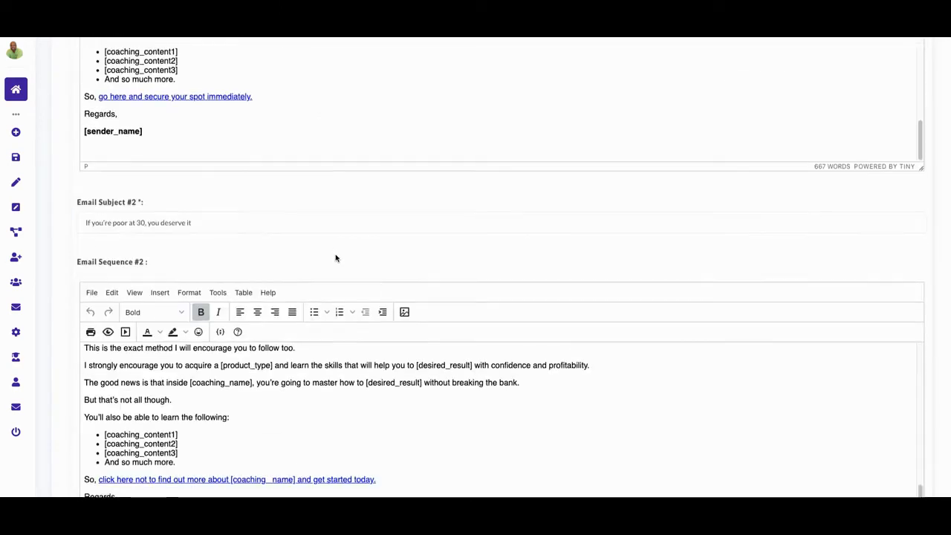
pyautogui.scroll(5, 333, 256)
pyautogui.scroll(-6, 329, 320)
pyautogui.scroll(-1, 326, 356)
pyautogui.scroll(4, 353, 331)
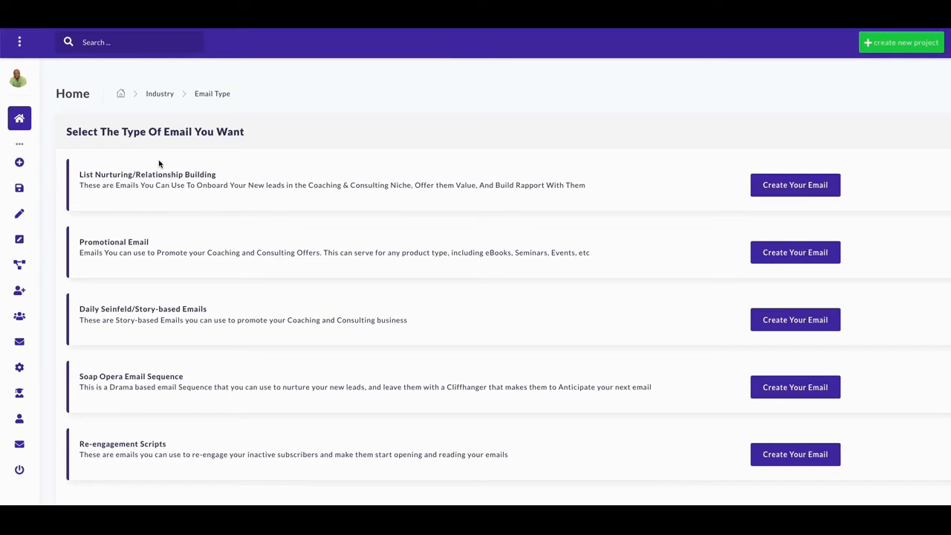
# - Start a new project with the green create new project button in the top bar
pyautogui.scroll(-1, 144, 156)
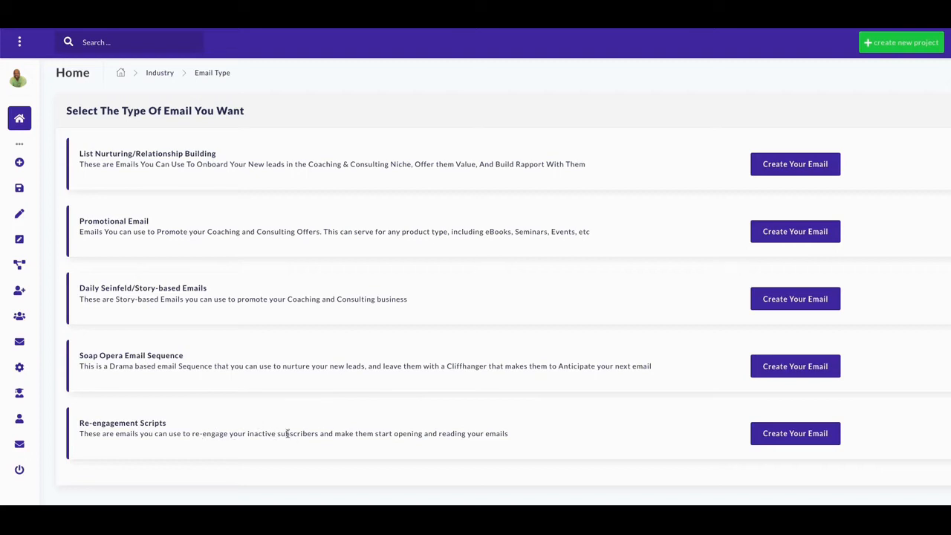
pyautogui.scroll(1, 327, 429)
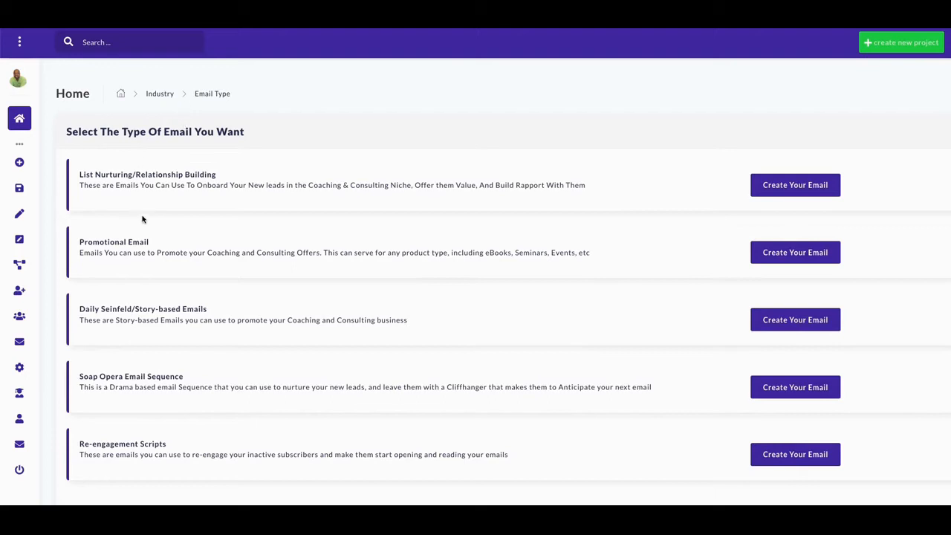
pyautogui.scroll(-1, 143, 219)
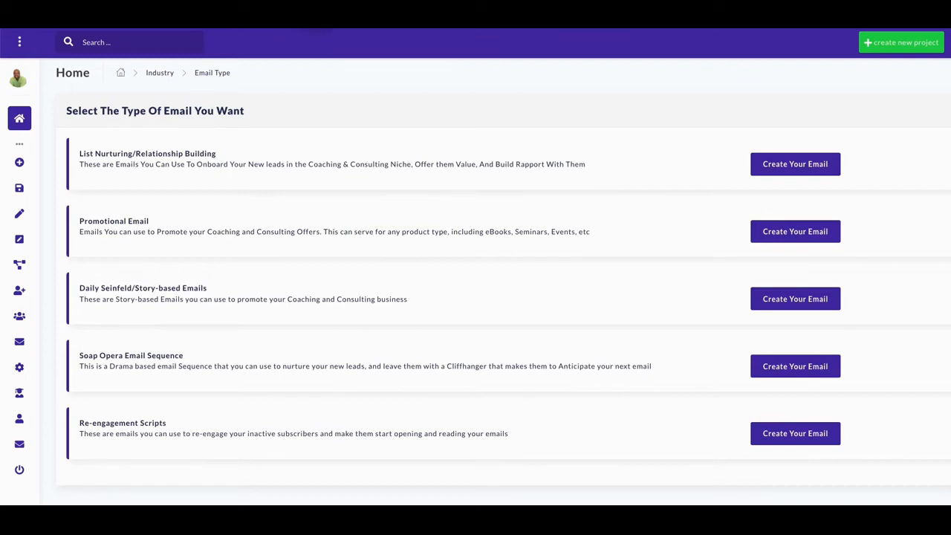
pyautogui.click(357, 22)
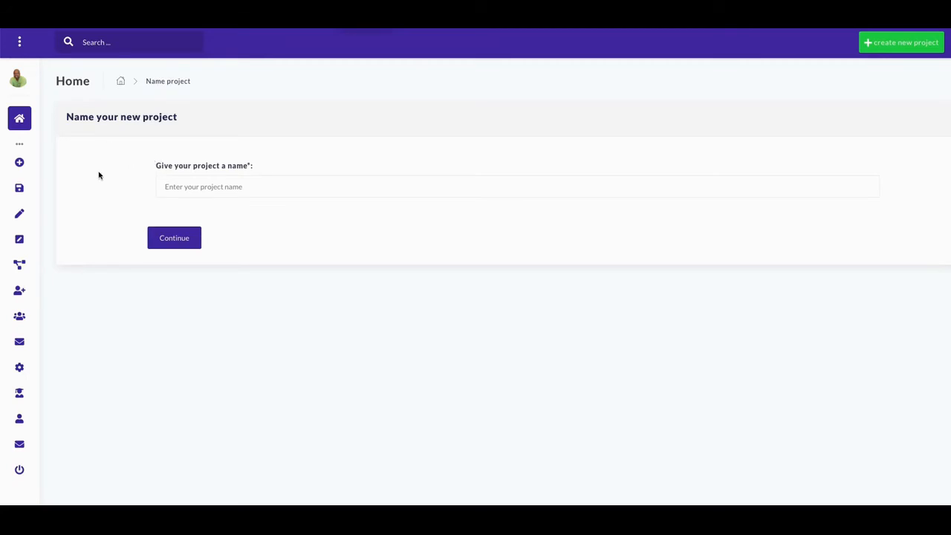
# - Name the new project 'New Client Journey-New Student -Marketing' and submit it
pyautogui.click(170, 189)
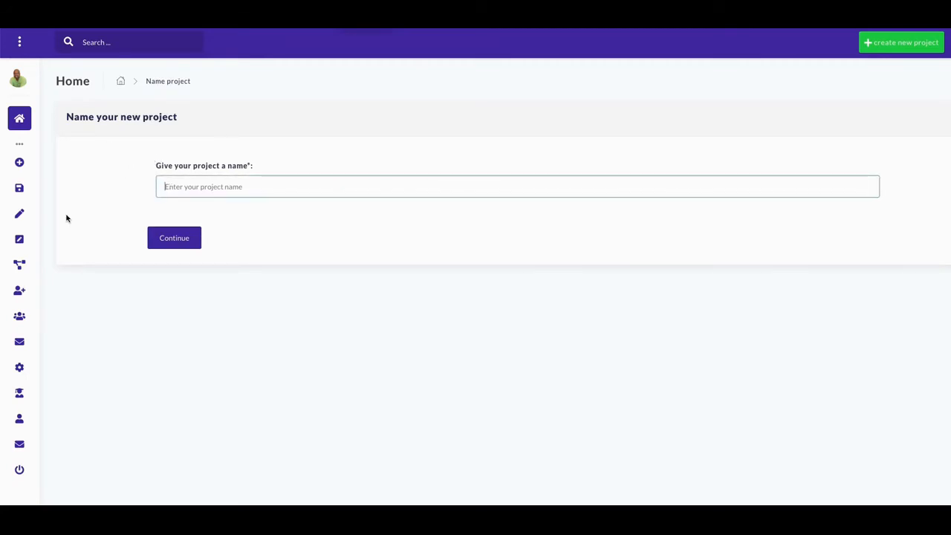
pyautogui.write('New Client J')
pyautogui.write('ourney-New Student -Marketing')
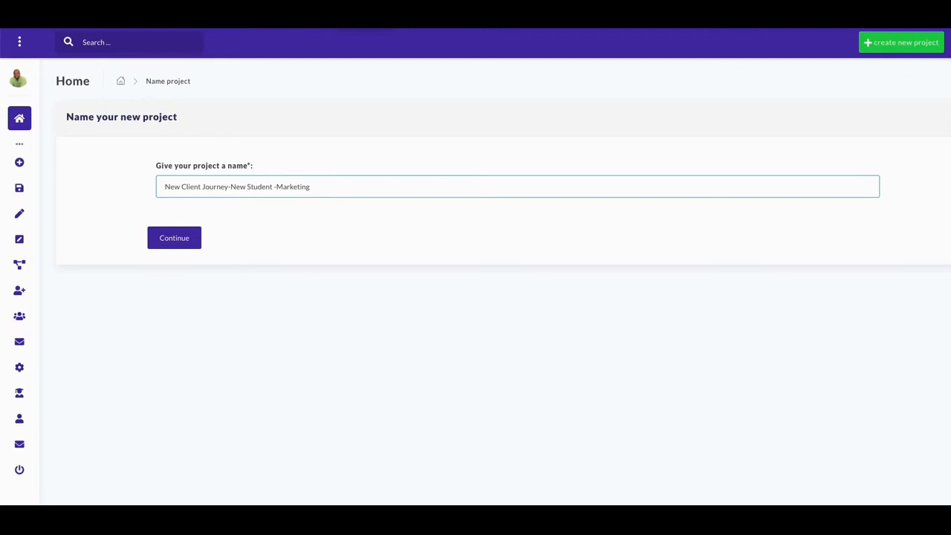
pyautogui.press('Return')
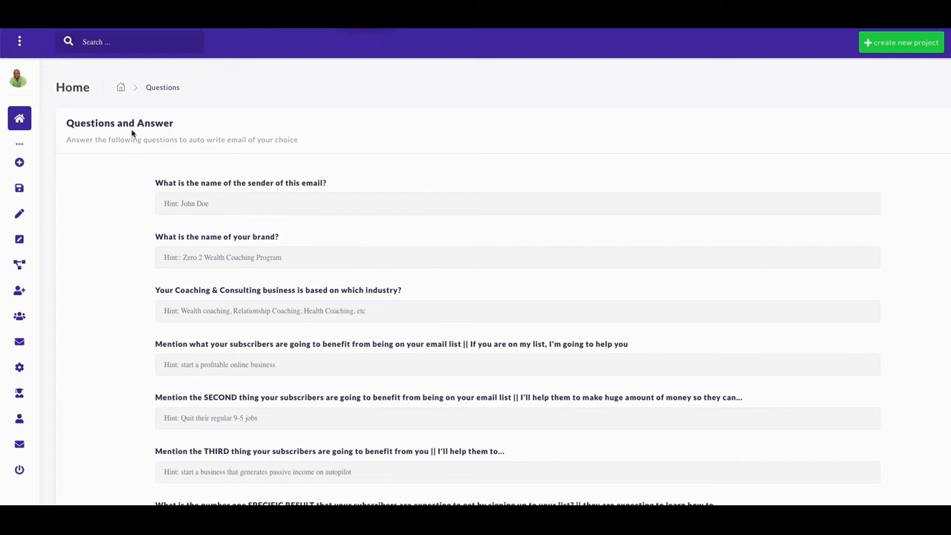
# - Answer the sender's name question with the sender's first name, then move to the brand field
pyautogui.scroll(-1, 206, 173)
pyautogui.scroll(-3, 204, 185)
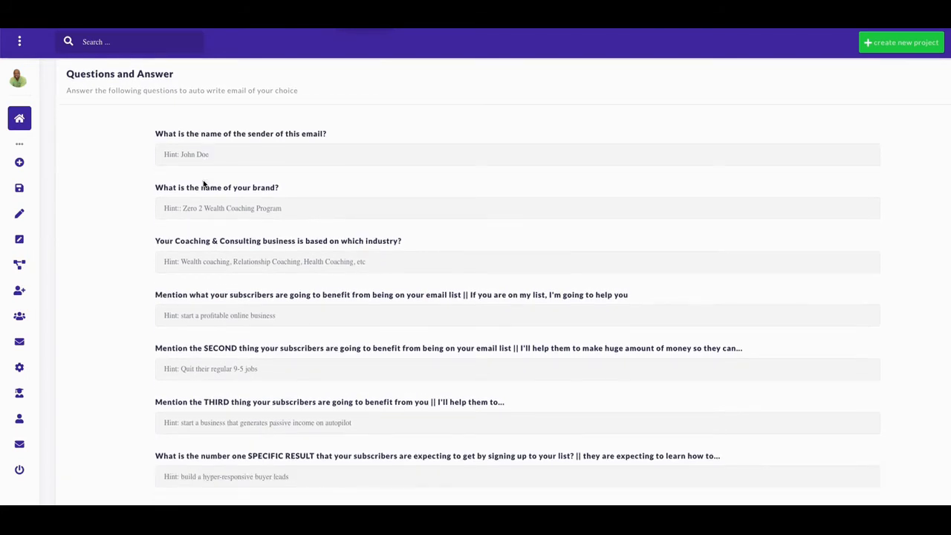
pyautogui.scroll(-2, 203, 185)
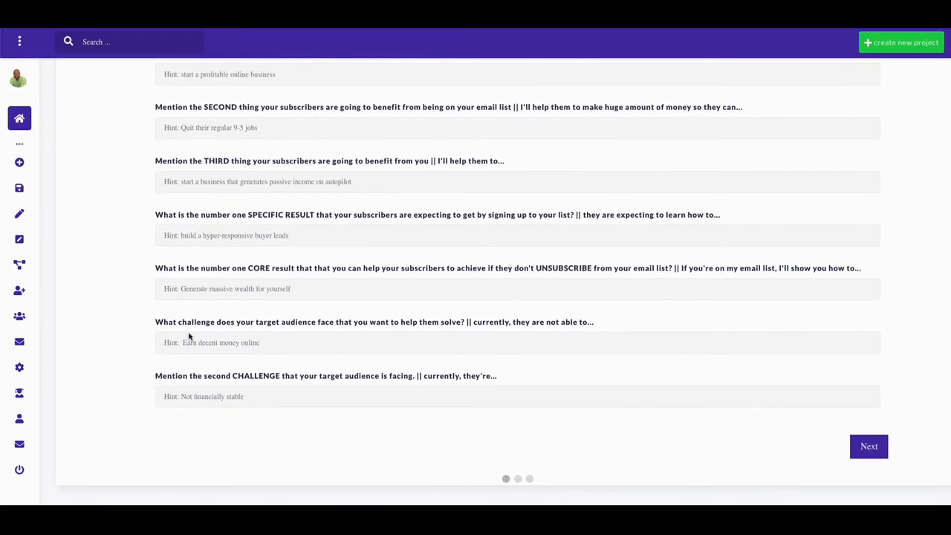
pyautogui.scroll(1, 193, 340)
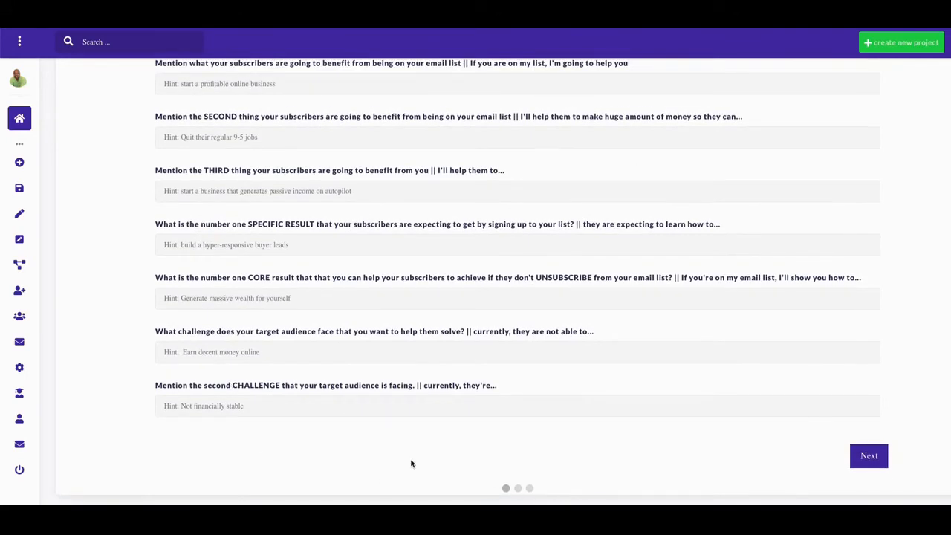
pyautogui.scroll(5, 416, 446)
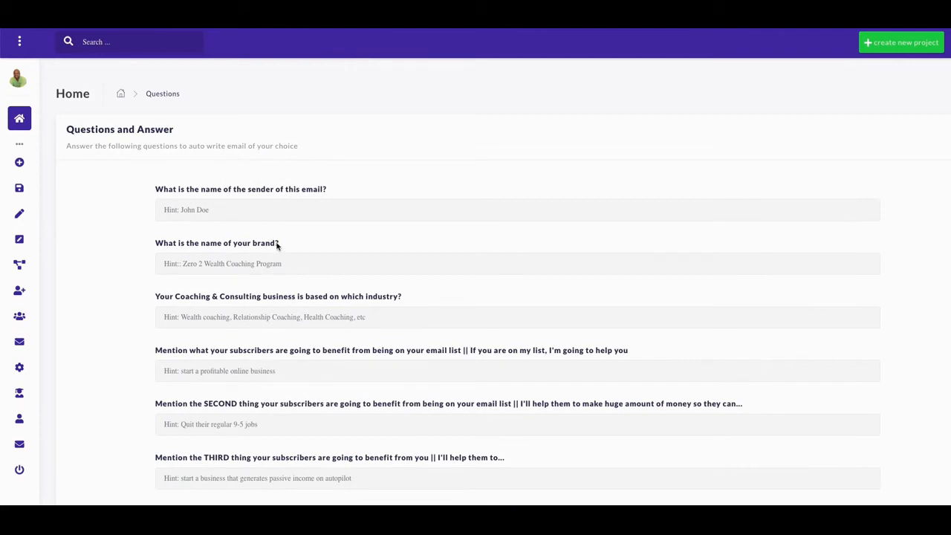
pyautogui.scroll(-2, 240, 236)
pyautogui.scroll(1, 240, 235)
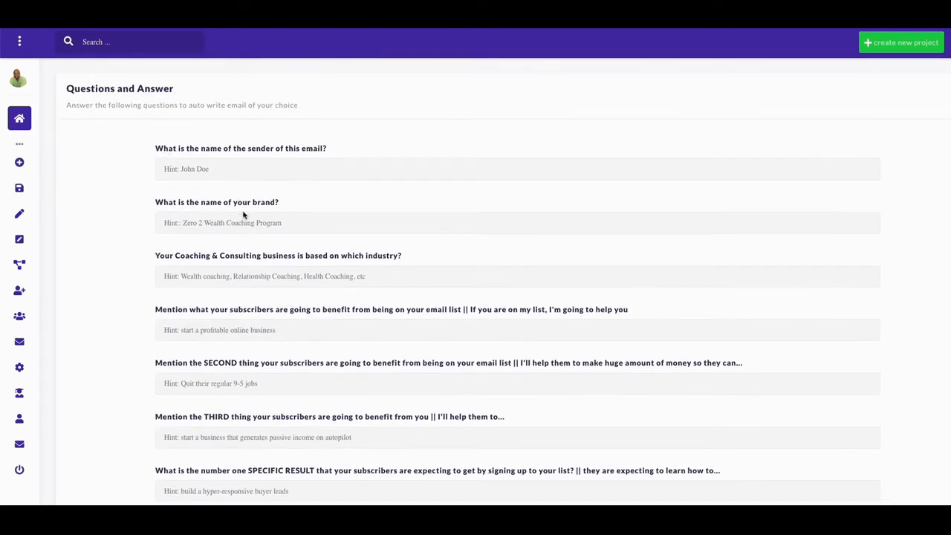
pyautogui.click(202, 169)
pyautogui.write('Jenny Jones')
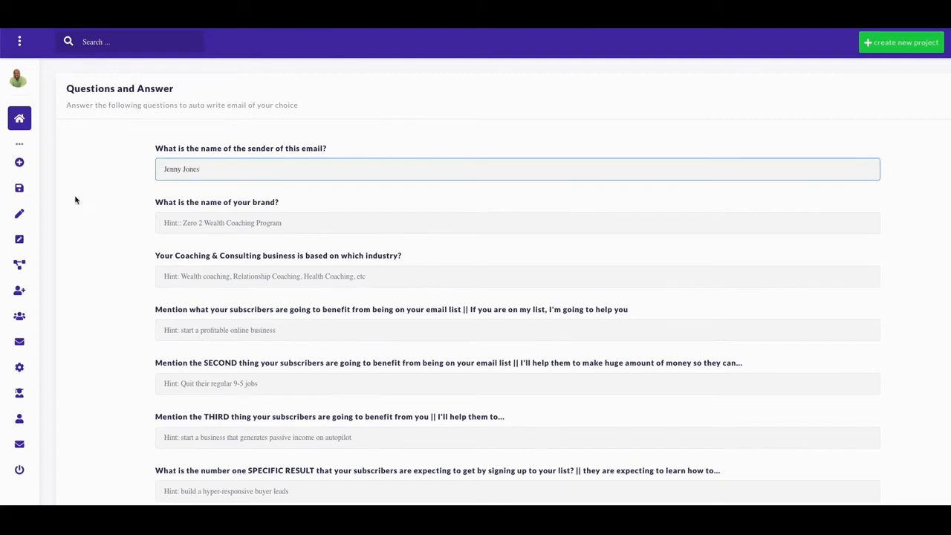
pyautogui.click(196, 221)
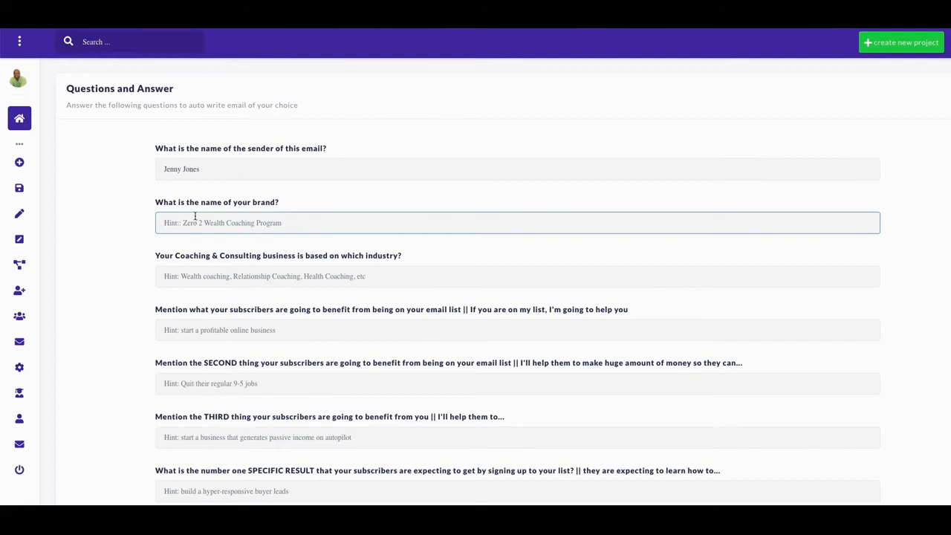
# - Review the remaining answers and correct the third benefit to 'Quit their full-time job'
pyautogui.scroll(1, 205, 199)
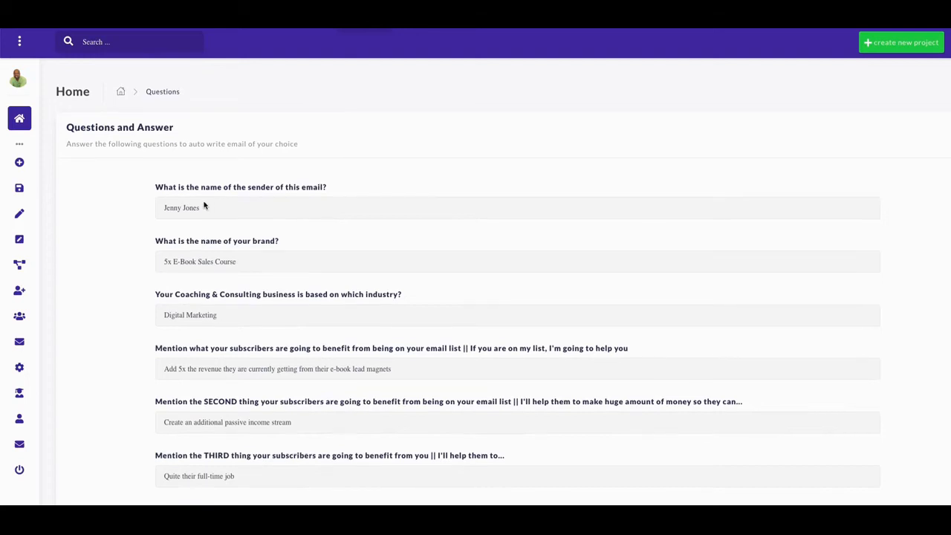
pyautogui.scroll(-1, 197, 199)
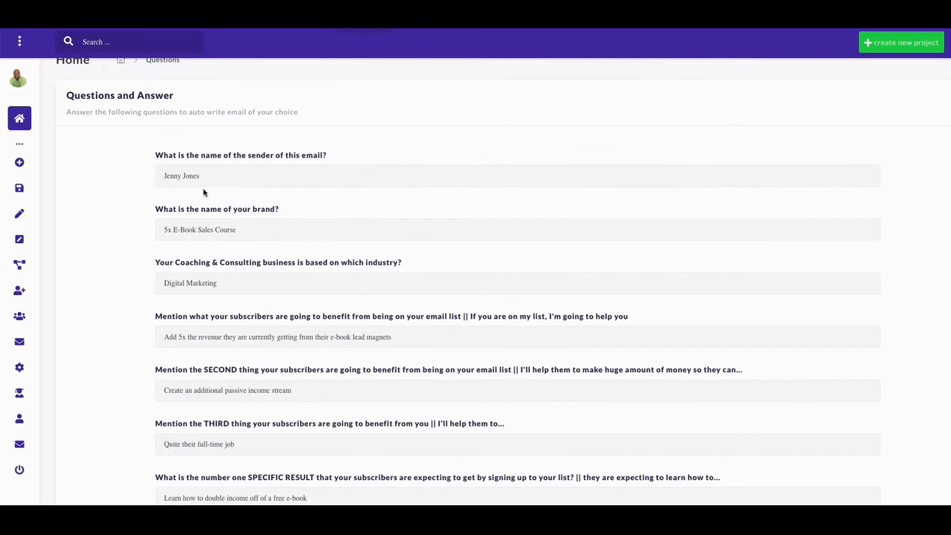
pyautogui.scroll(-1, 204, 193)
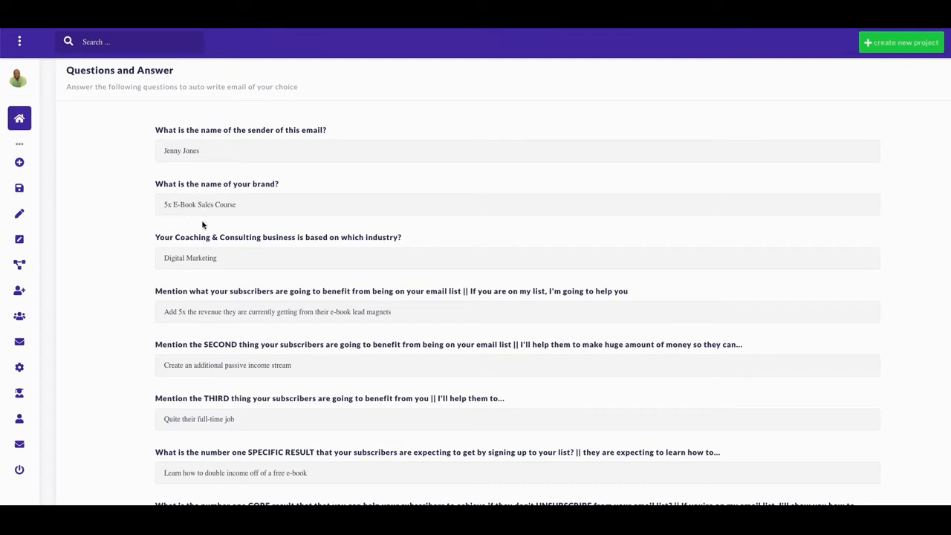
pyautogui.scroll(-1, 193, 217)
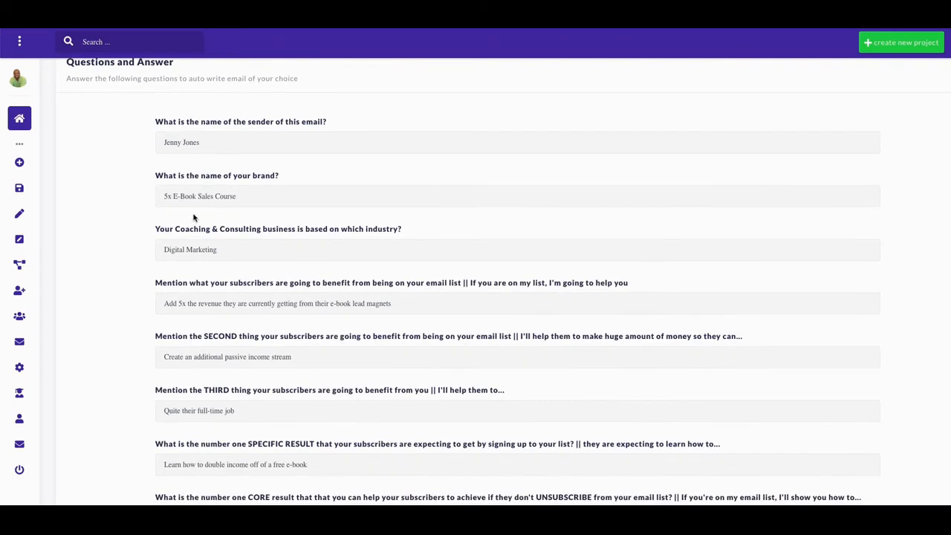
pyautogui.scroll(-1, 192, 211)
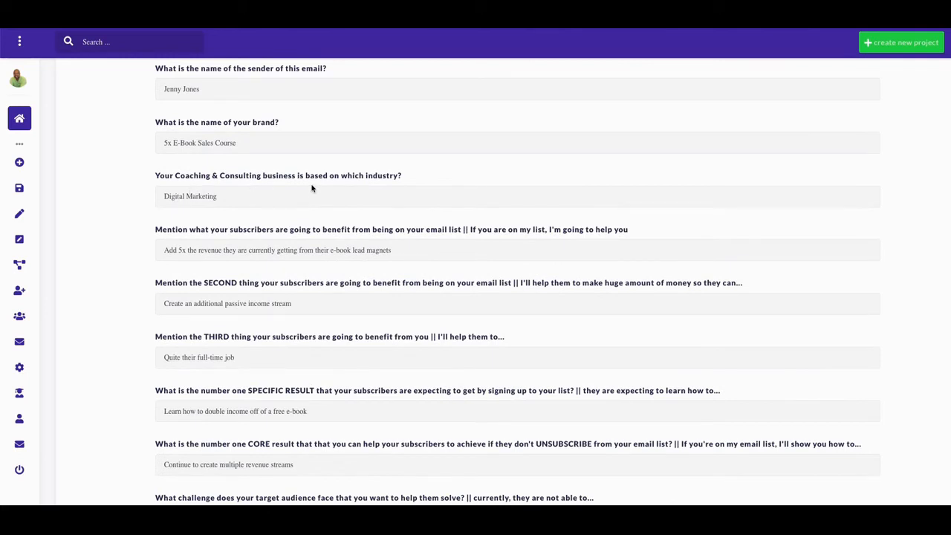
pyautogui.scroll(-1, 274, 190)
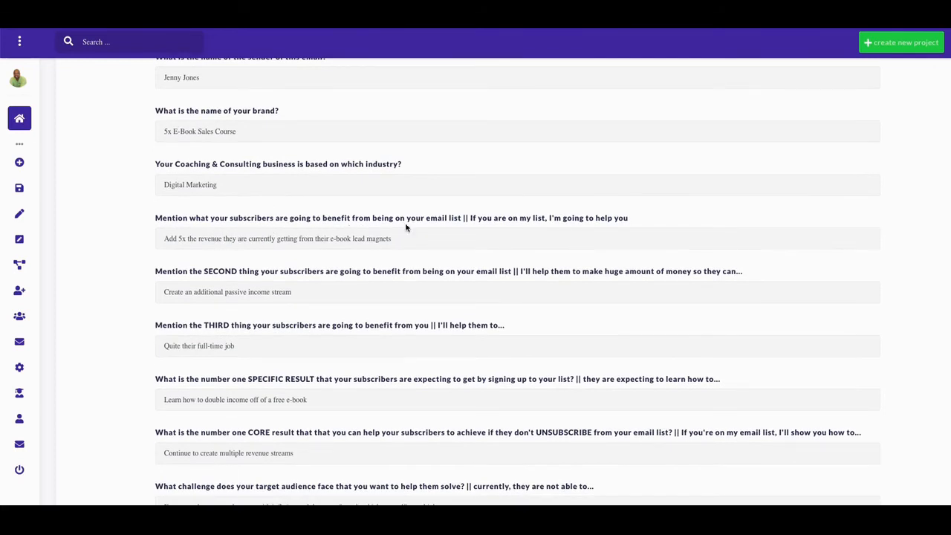
pyautogui.scroll(-1, 407, 226)
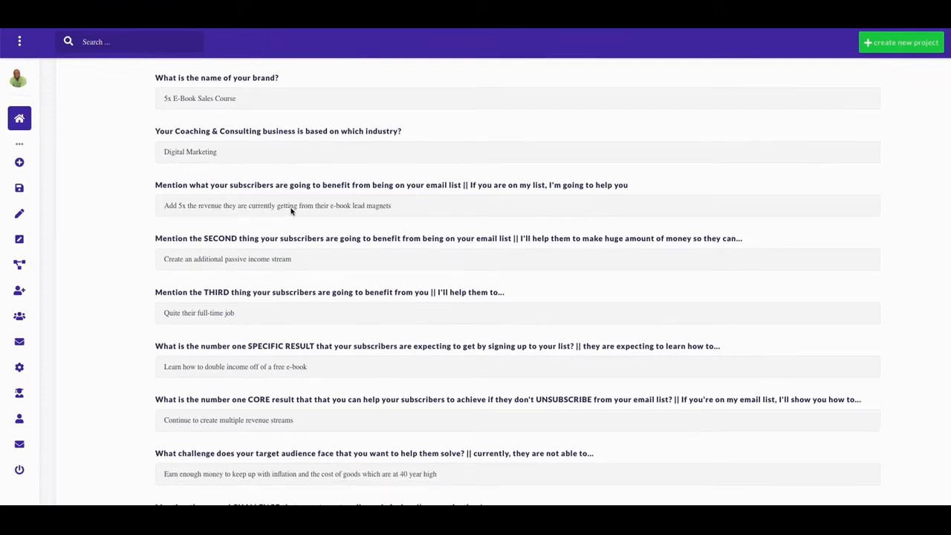
pyautogui.scroll(-3, 305, 205)
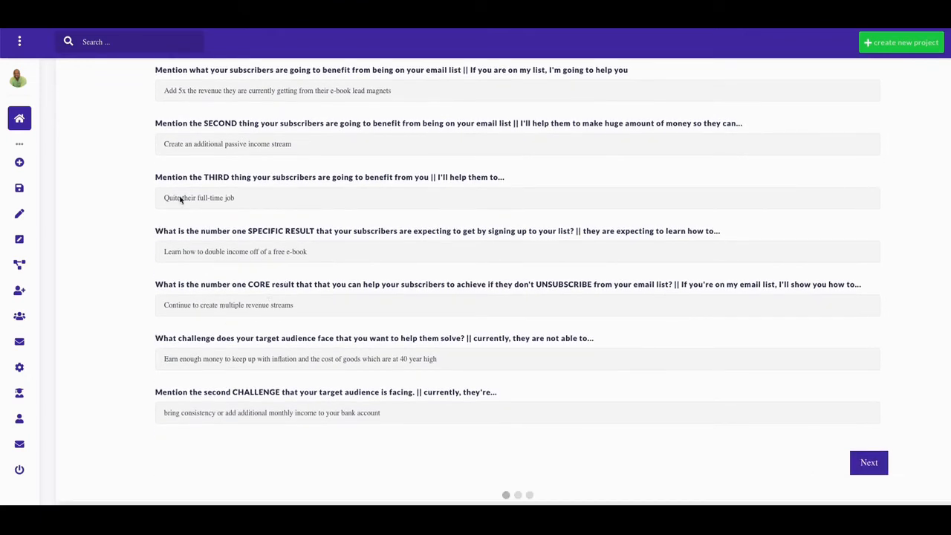
pyautogui.scroll(-1, 187, 206)
pyautogui.scroll(3, 188, 209)
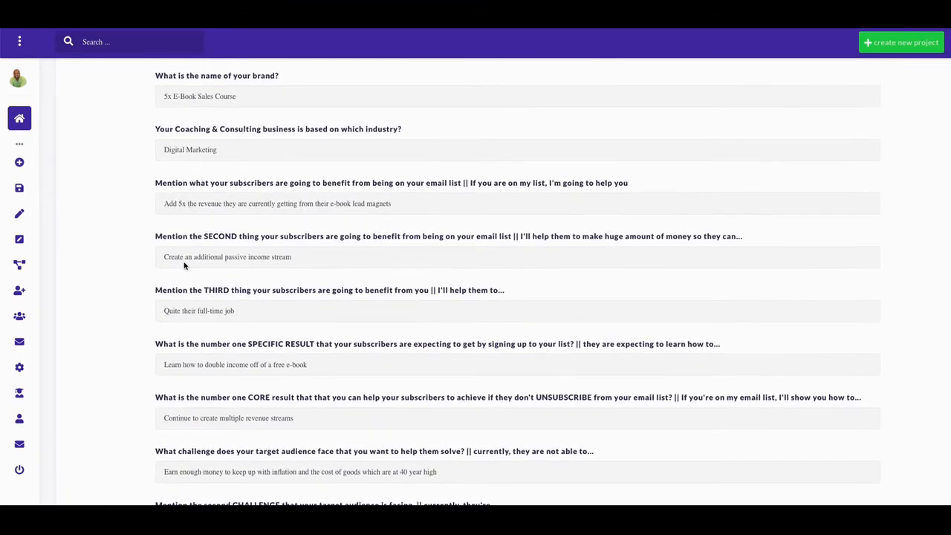
pyautogui.click(176, 315)
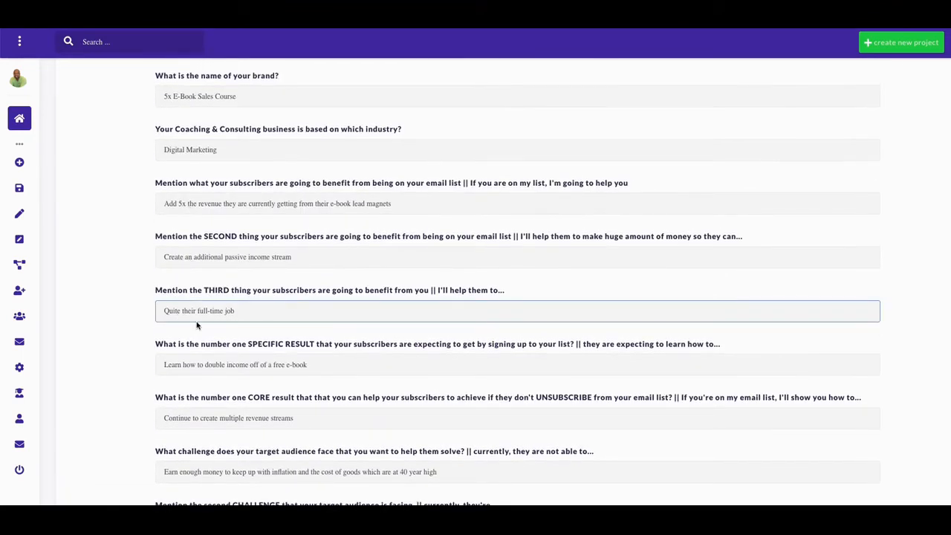
pyautogui.press('Delete')
pyautogui.scroll(-3, 238, 312)
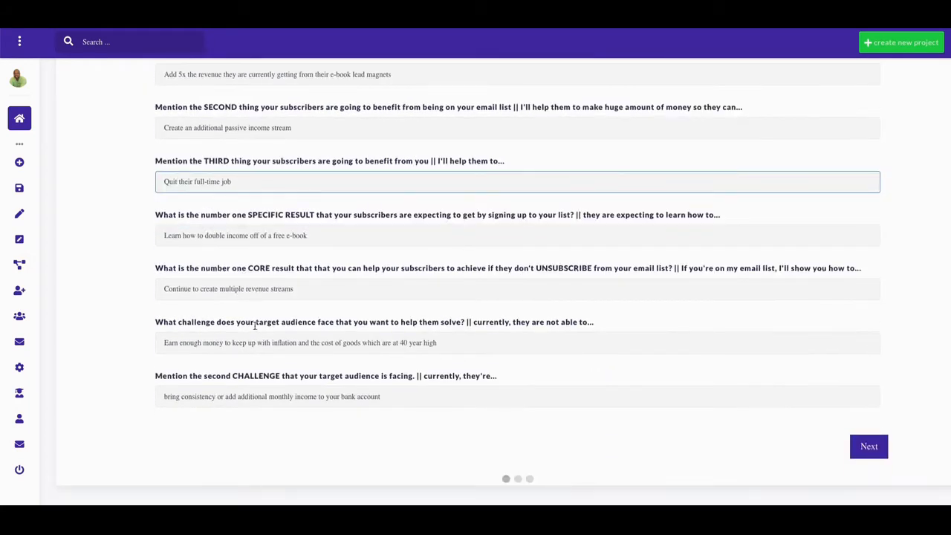
pyautogui.scroll(7, 312, 338)
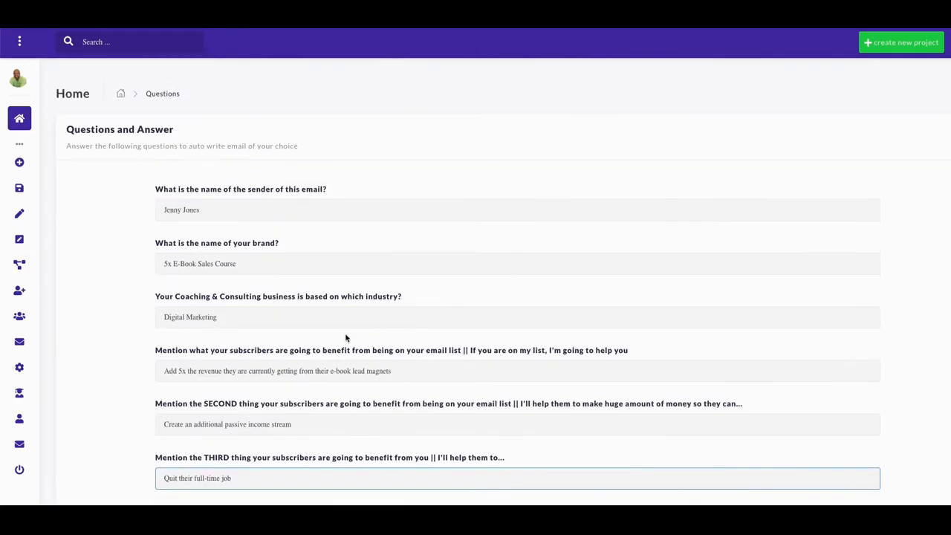
pyautogui.scroll(-7, 347, 336)
pyautogui.scroll(6, 349, 332)
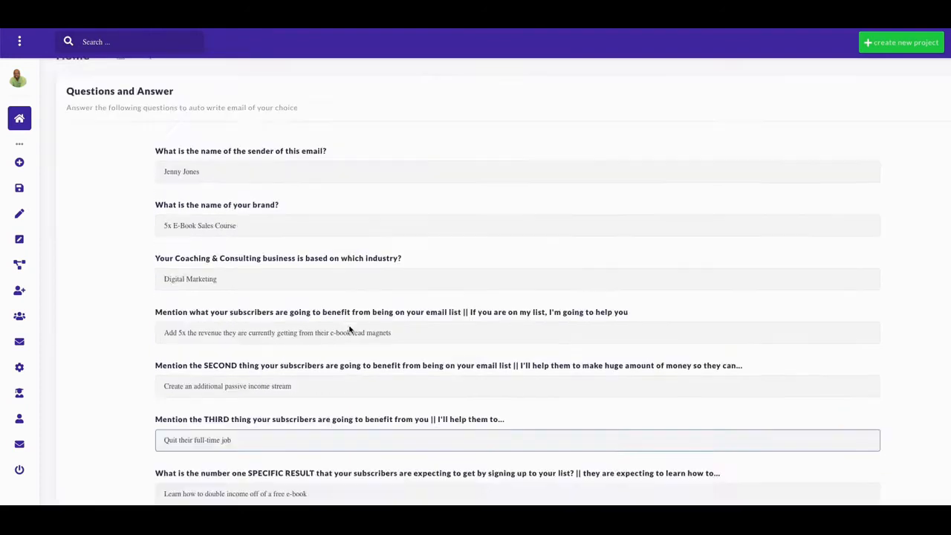
pyautogui.scroll(-7, 512, 365)
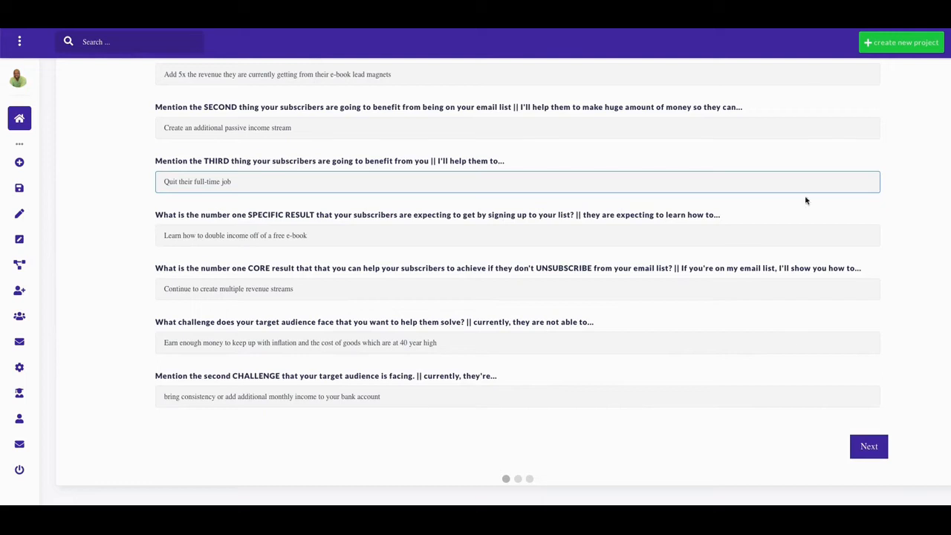
pyautogui.click(361, 29)
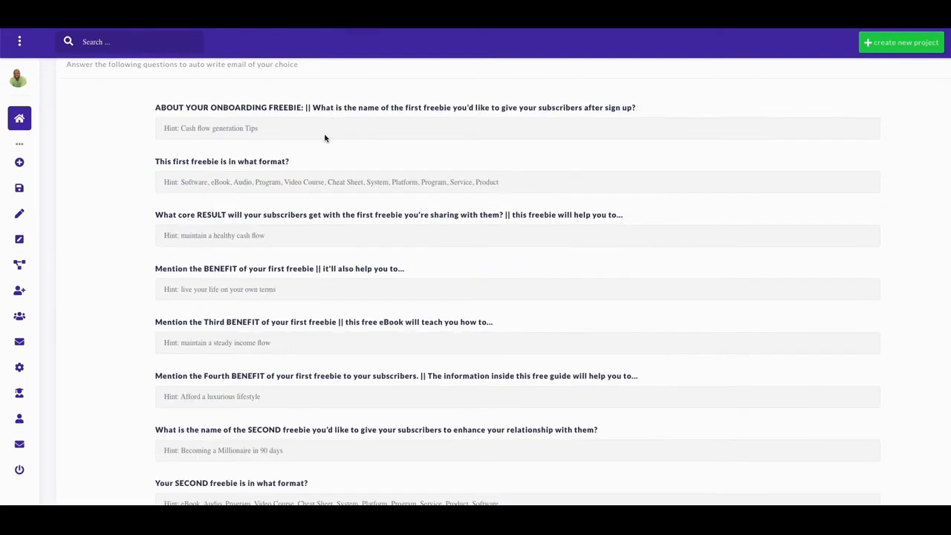
pyautogui.scroll(2, 297, 129)
pyautogui.scroll(1, 296, 129)
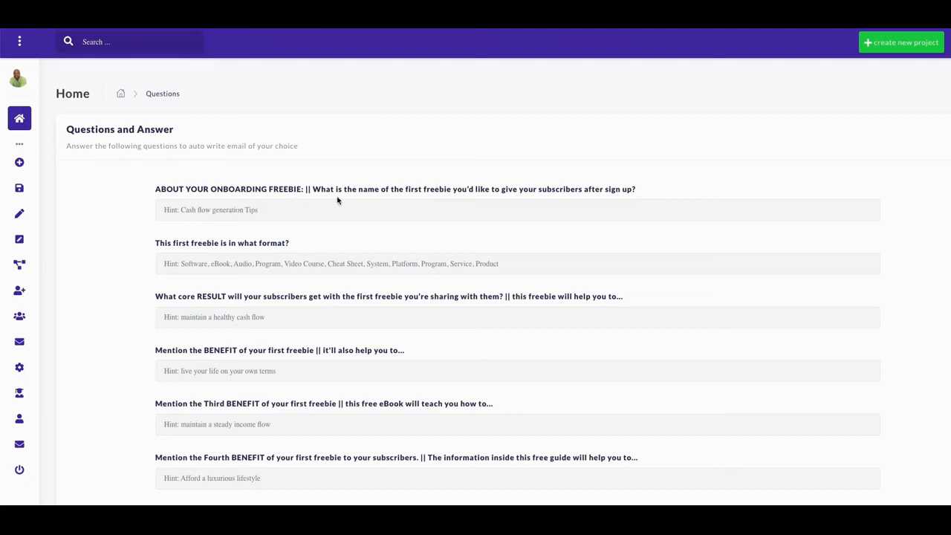
pyautogui.scroll(-2, 404, 199)
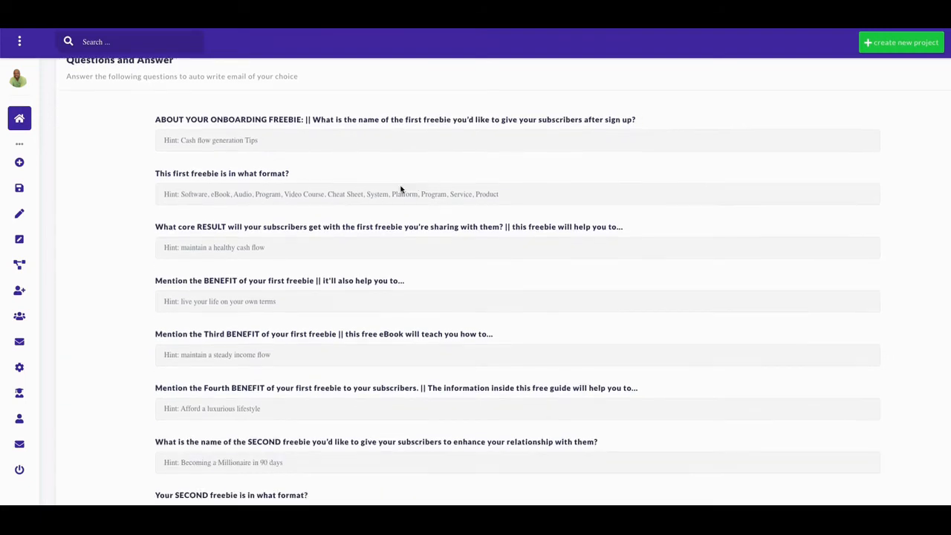
pyautogui.scroll(-1, 426, 144)
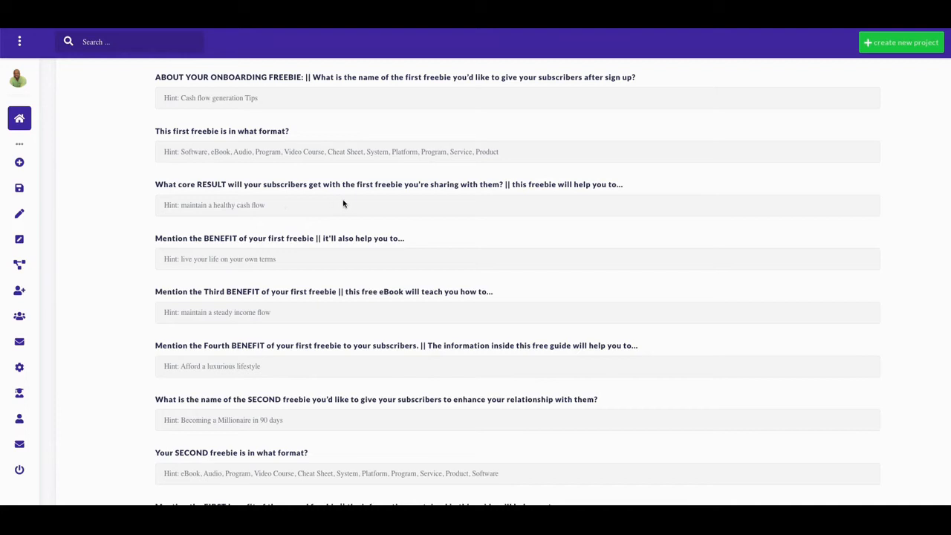
pyautogui.scroll(-1, 375, 219)
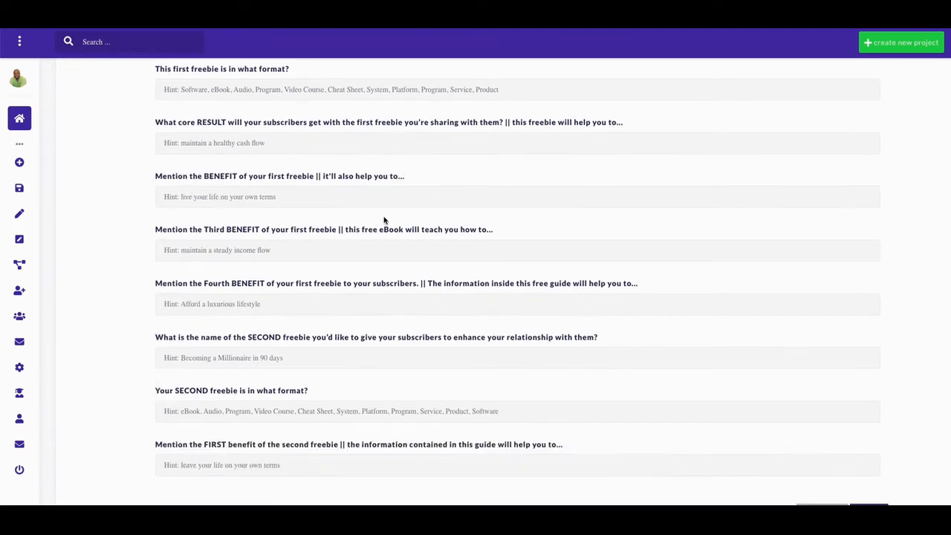
pyautogui.scroll(-1, 365, 240)
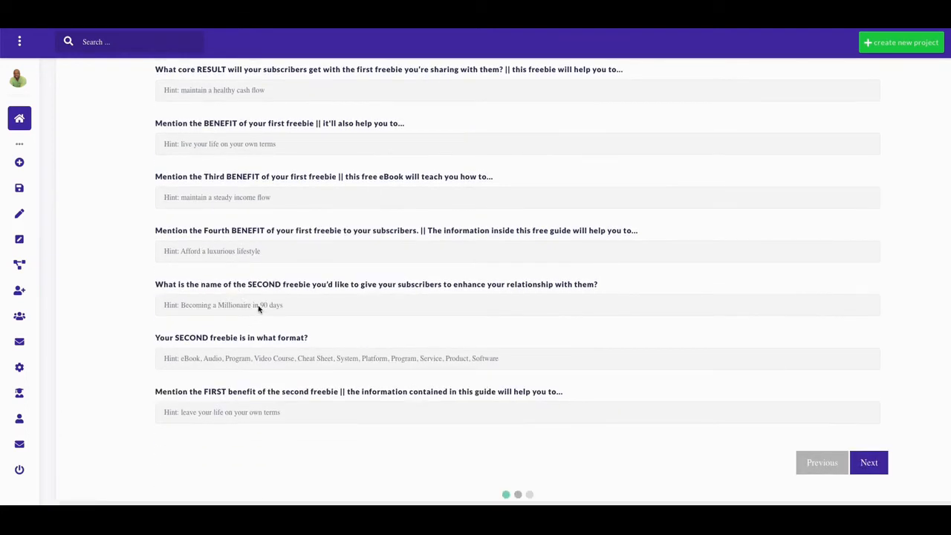
pyautogui.scroll(1, 277, 298)
pyautogui.scroll(-1, 274, 297)
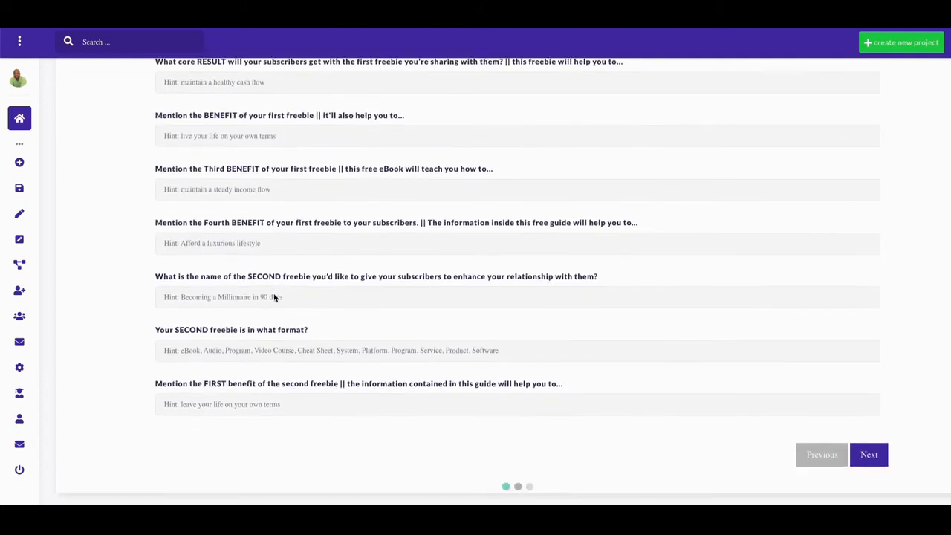
pyautogui.scroll(3, 274, 297)
pyautogui.scroll(-1, 276, 293)
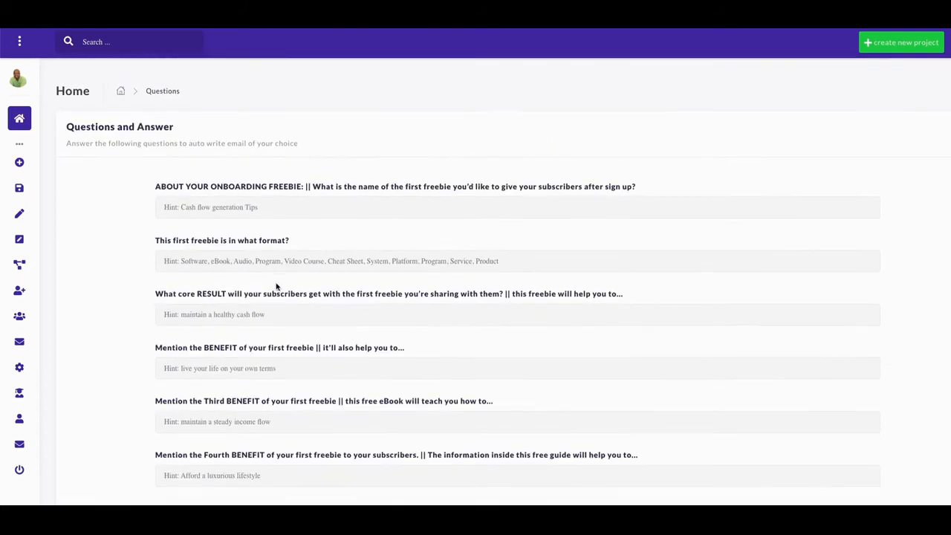
pyautogui.scroll(-4, 282, 312)
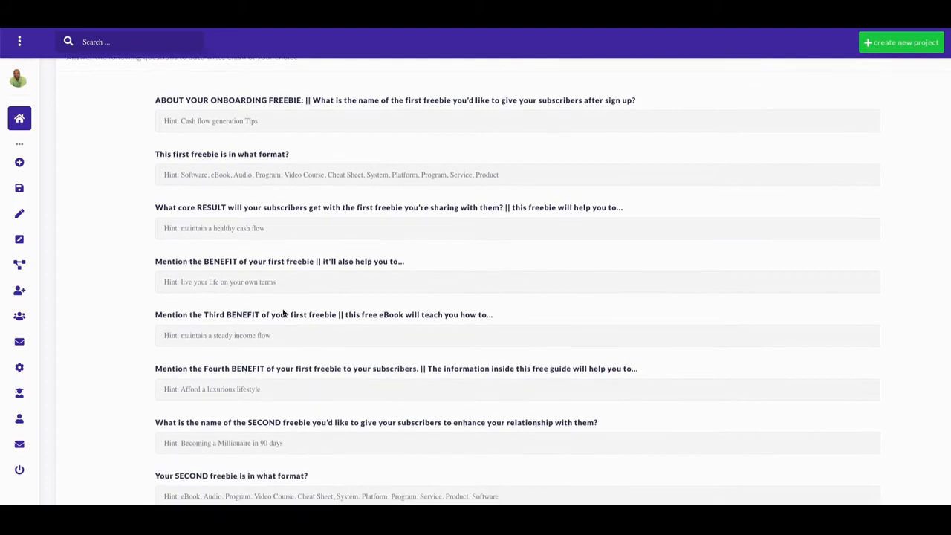
pyautogui.scroll(-2, 282, 312)
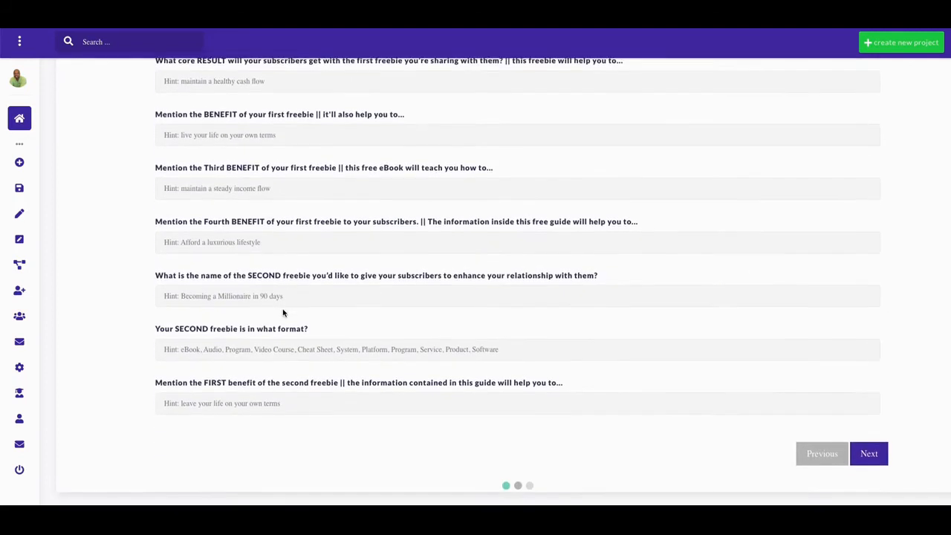
pyautogui.scroll(3, 282, 312)
pyautogui.scroll(3, 283, 312)
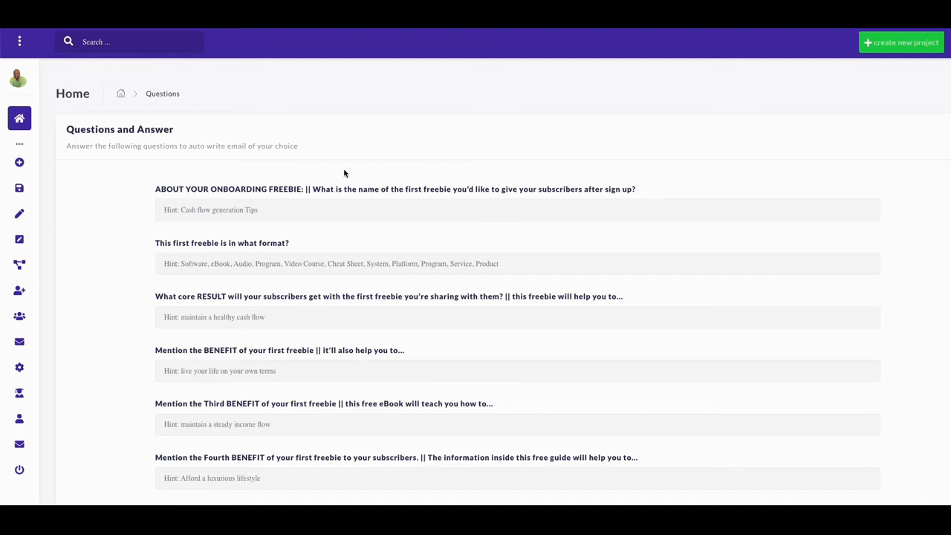
pyautogui.scroll(-1, 368, 211)
pyautogui.scroll(-1, 368, 211)
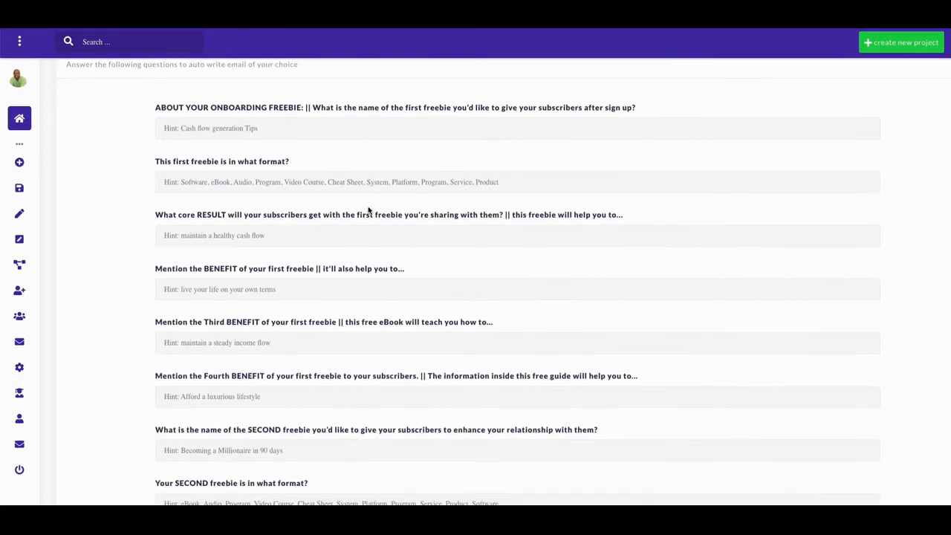
pyautogui.scroll(-4, 367, 211)
pyautogui.scroll(6, 368, 211)
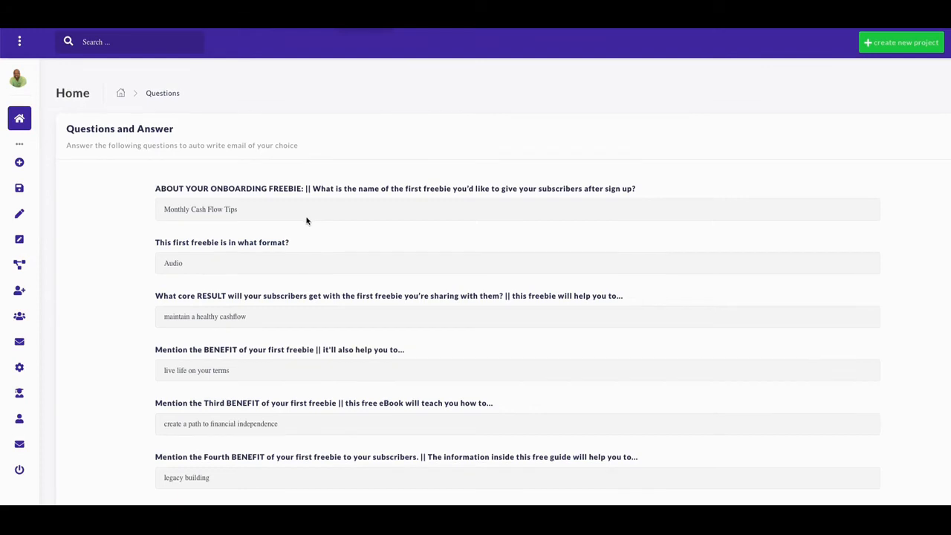
# - Change the first freebie's format answer to Audio
pyautogui.scroll(-3, 308, 221)
pyautogui.scroll(3, 306, 220)
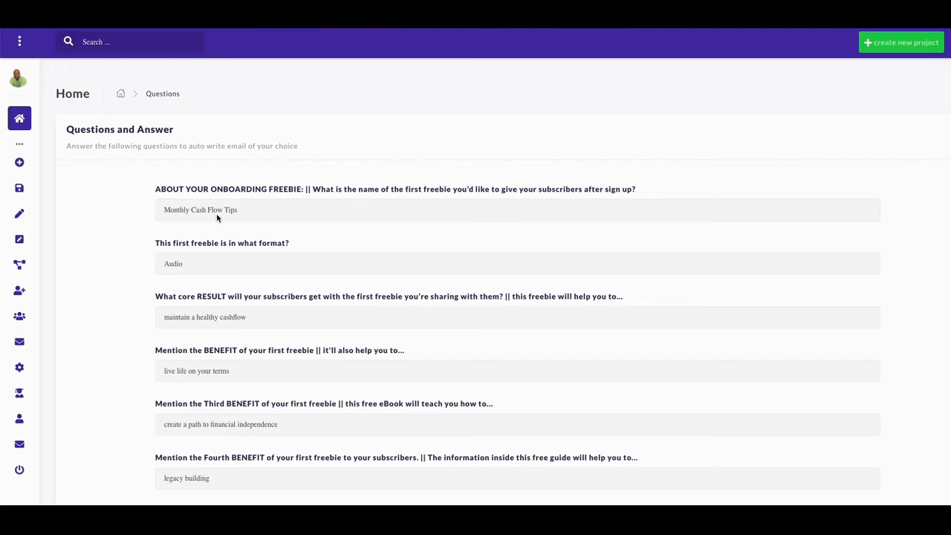
pyautogui.scroll(-1, 215, 257)
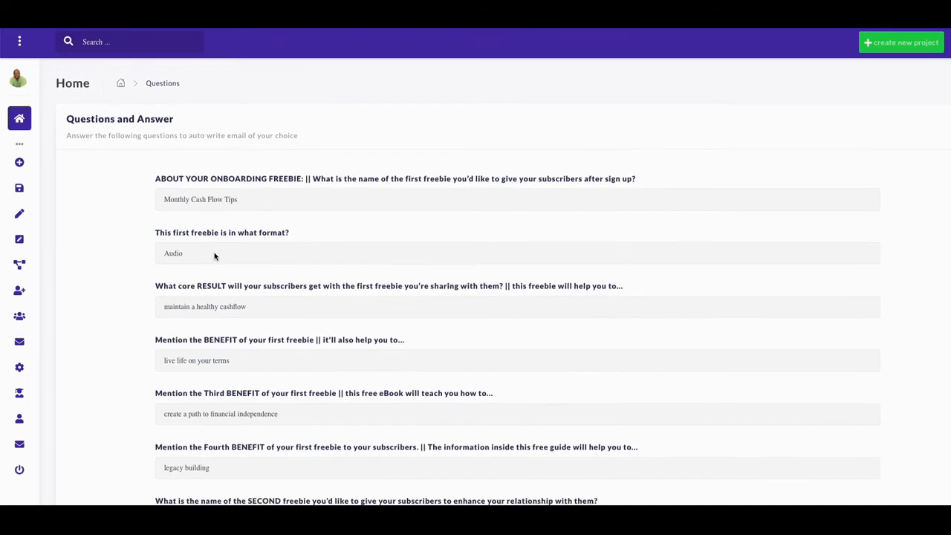
pyautogui.moveTo(191, 253); pyautogui.dragTo(156, 254)
pyautogui.press('BackSpace')
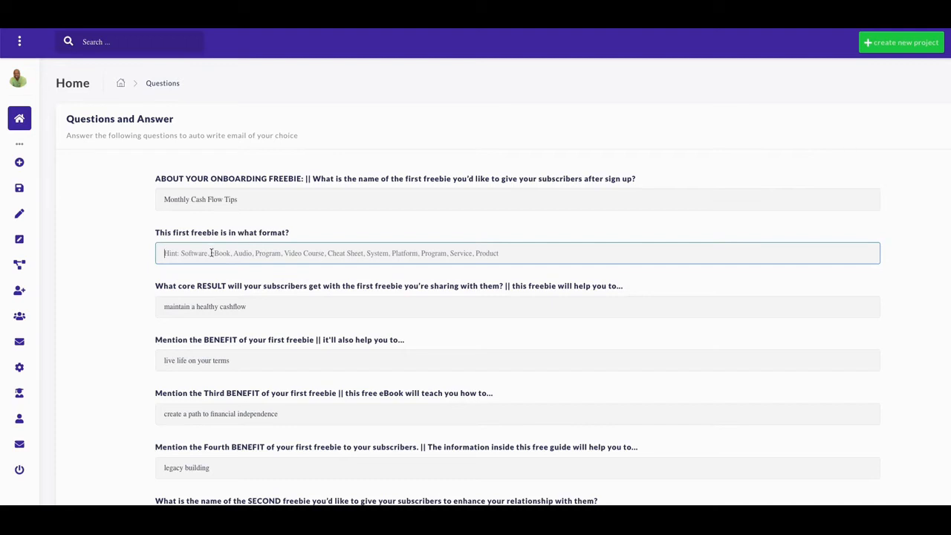
pyautogui.write('Audio')
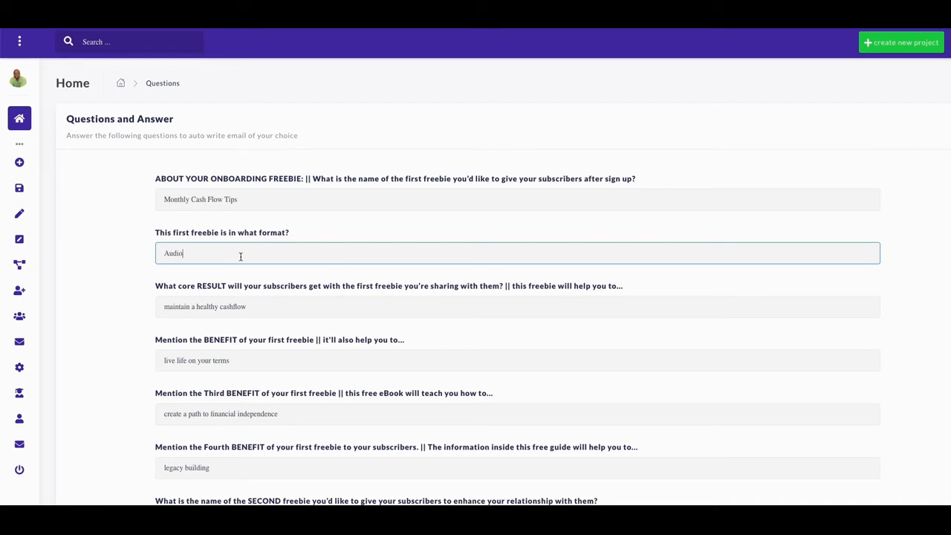
pyautogui.scroll(-2, 236, 267)
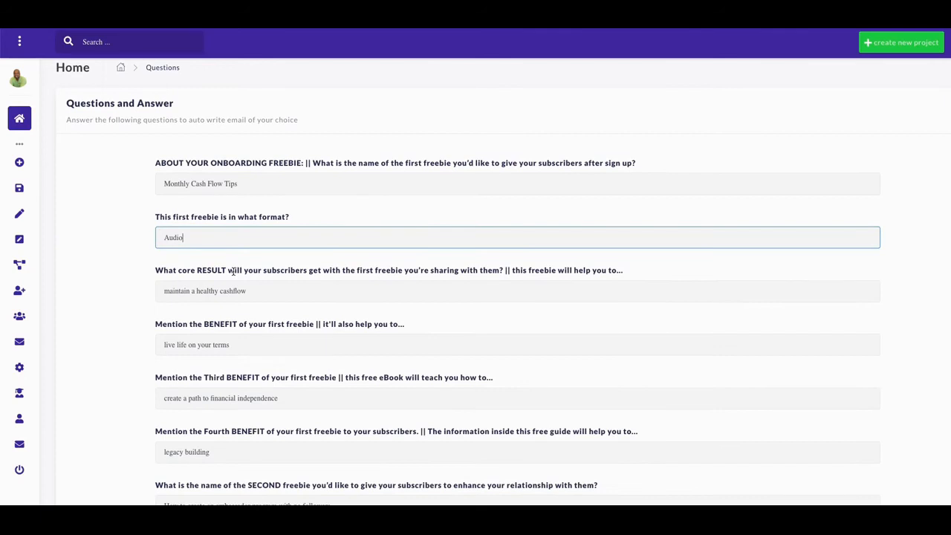
pyautogui.scroll(-1, 234, 272)
# - Answer the core result, then cut and re-paste the first benefit text via the right-click menu
pyautogui.click(232, 288)
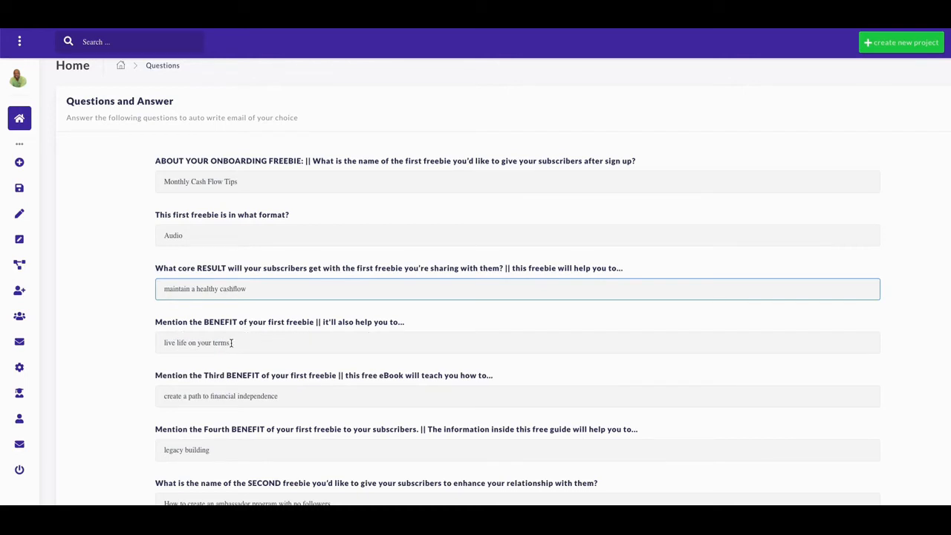
pyautogui.moveTo(237, 343); pyautogui.dragTo(151, 344)
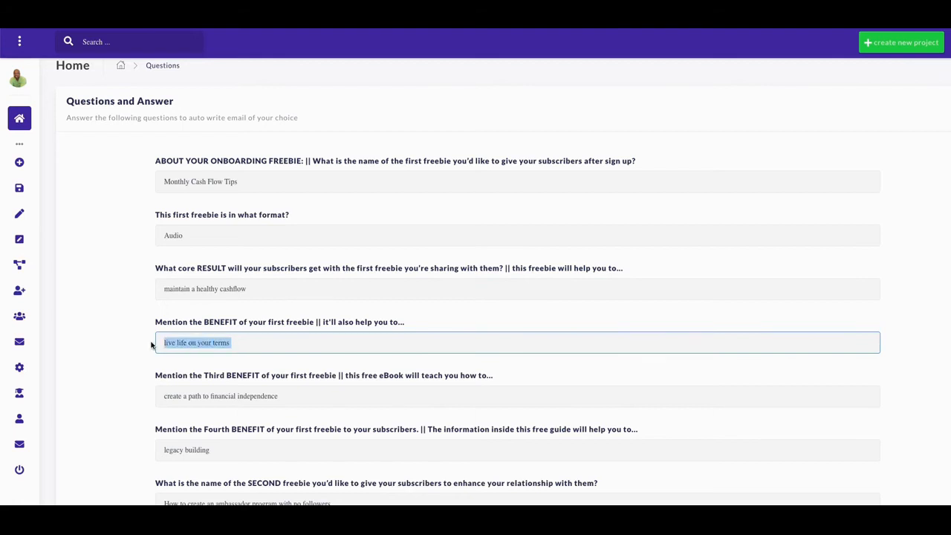
pyautogui.rightClick(176, 343)
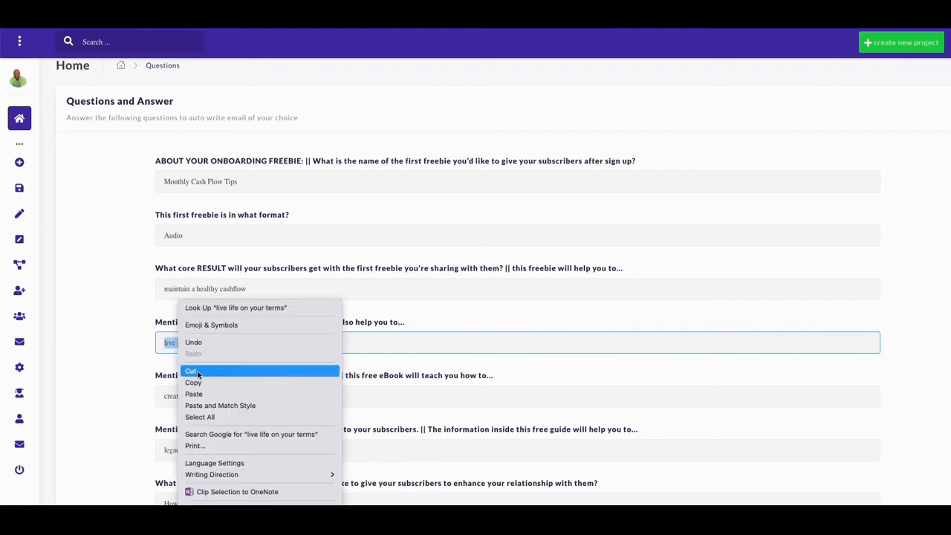
pyautogui.click(196, 372)
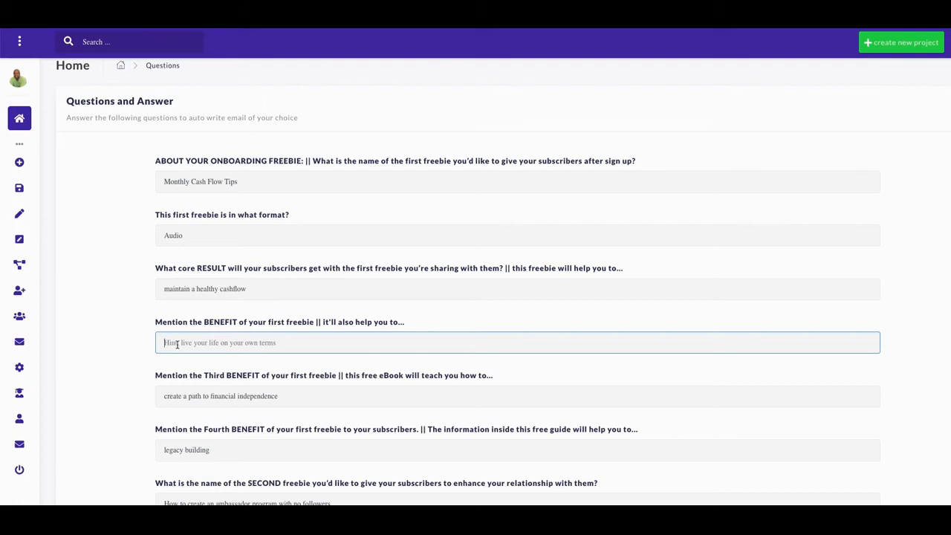
pyautogui.rightClick(179, 341)
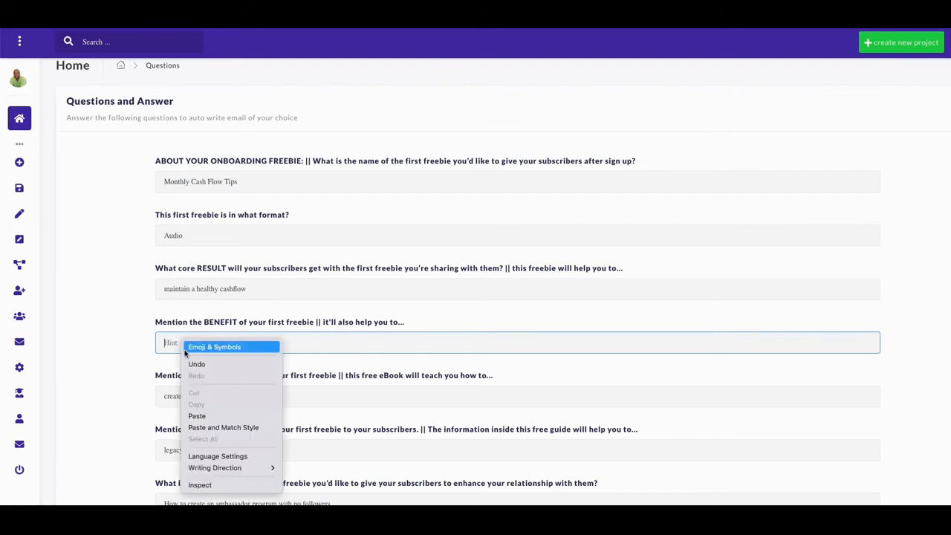
pyautogui.click(197, 416)
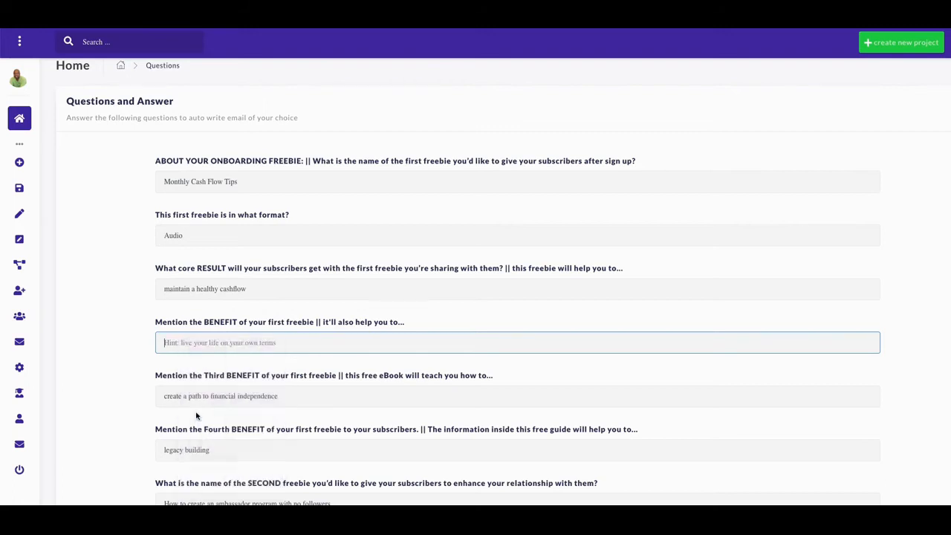
# - Scroll further down the freebie questions and edit the Flow Chart format answer
pyautogui.scroll(-2, 212, 392)
pyautogui.scroll(-1, 215, 374)
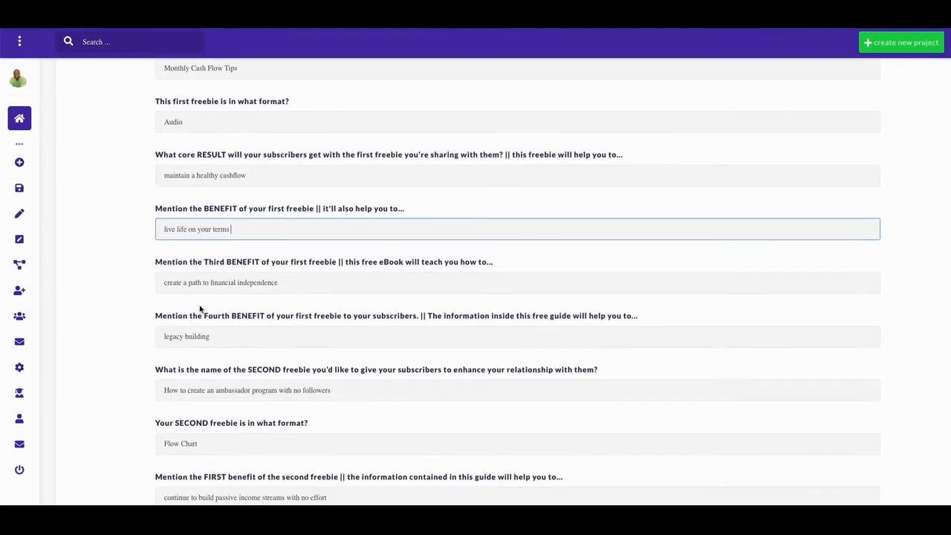
pyautogui.scroll(-1, 196, 374)
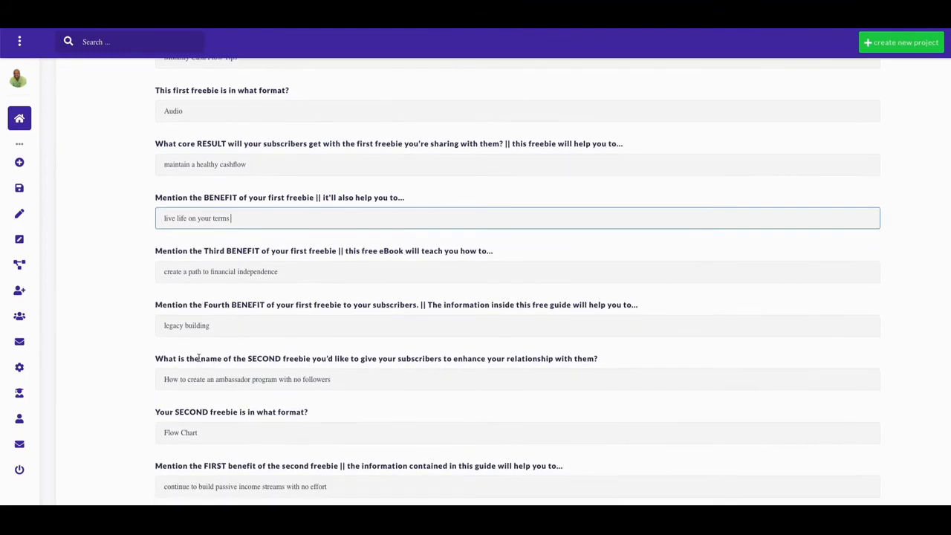
pyautogui.scroll(-2, 196, 361)
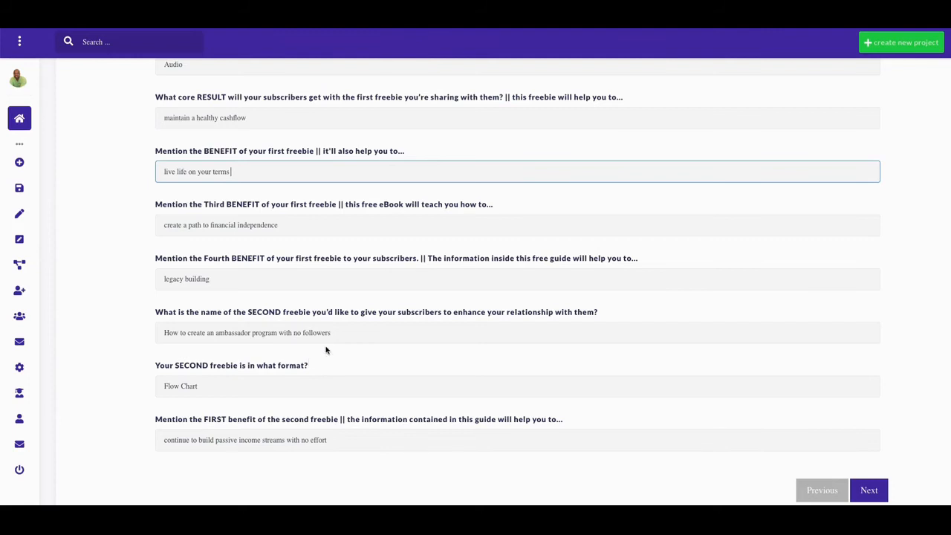
pyautogui.scroll(-1, 327, 345)
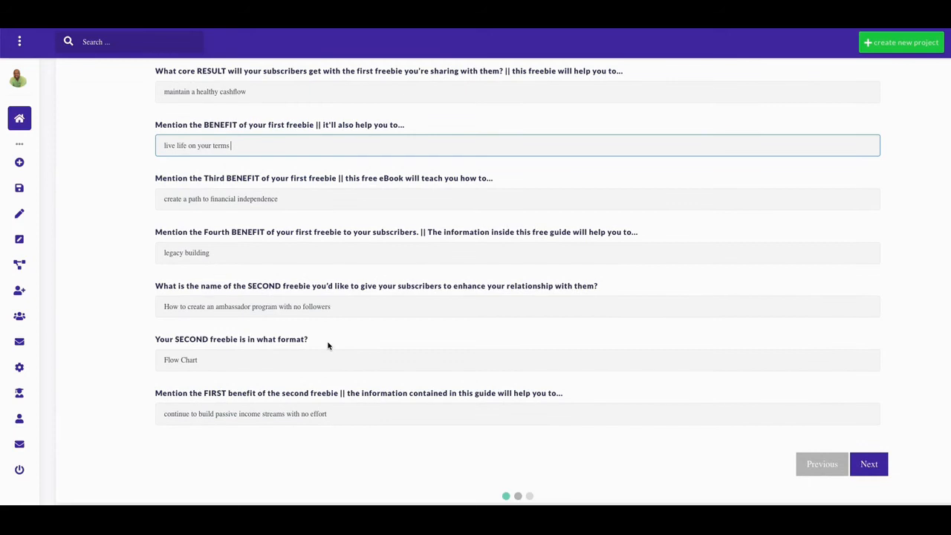
pyautogui.scroll(1, 329, 345)
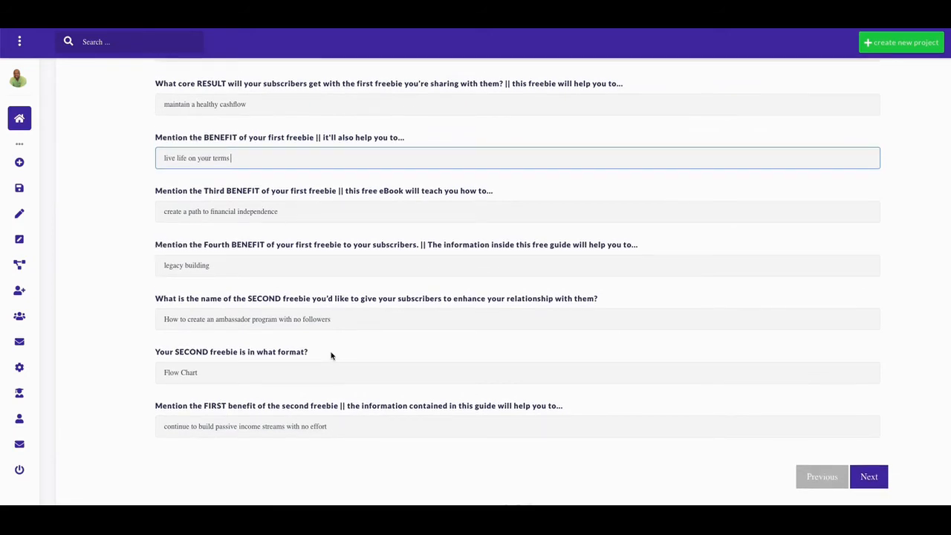
pyautogui.scroll(-1, 331, 355)
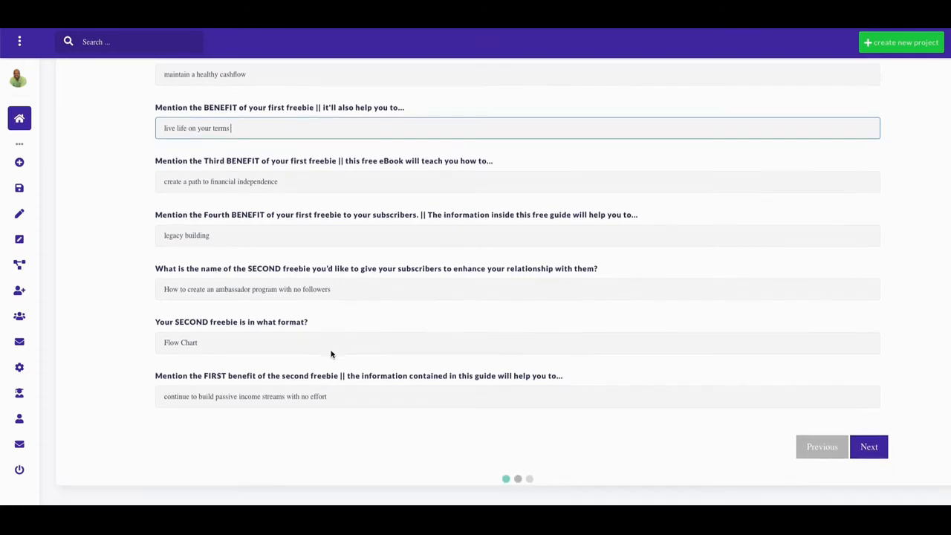
pyautogui.click(214, 346)
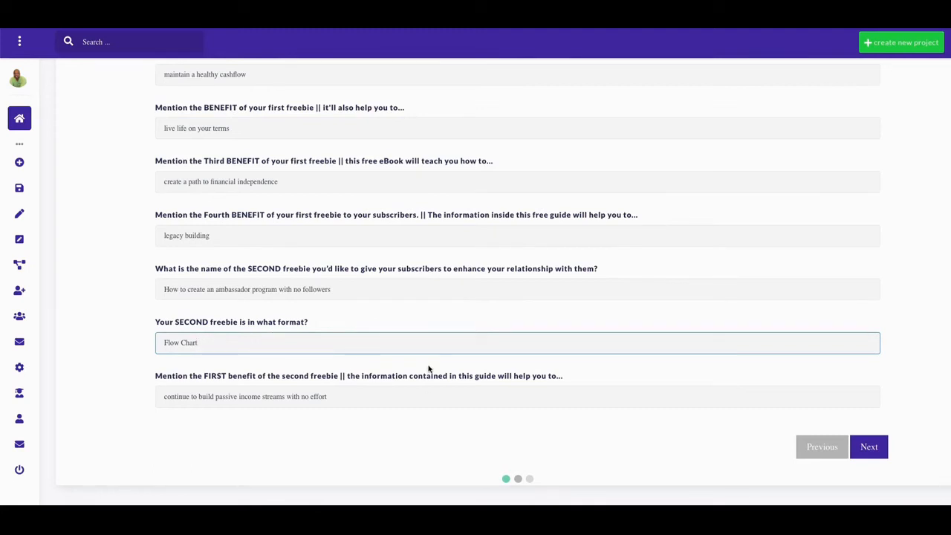
pyautogui.scroll(5, 526, 390)
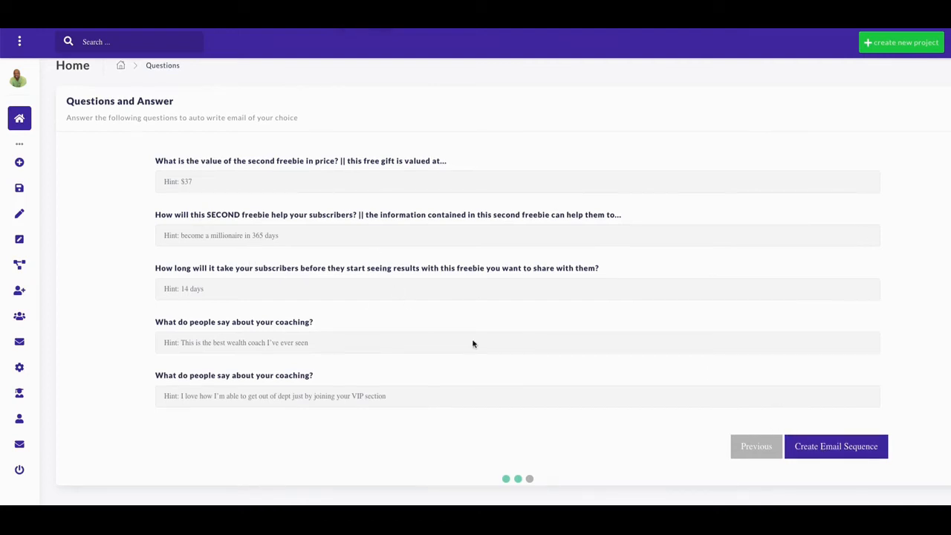
pyautogui.scroll(1, 369, 297)
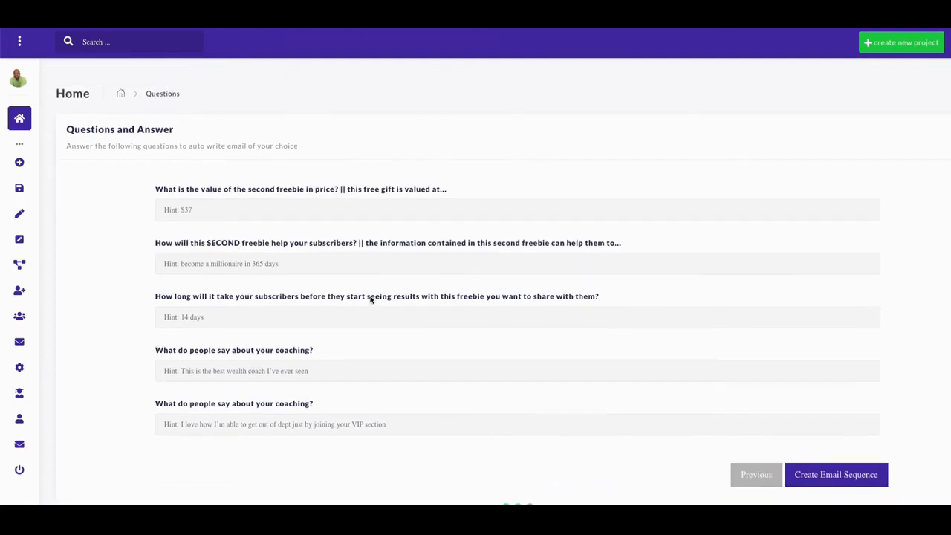
pyautogui.scroll(-1, 375, 295)
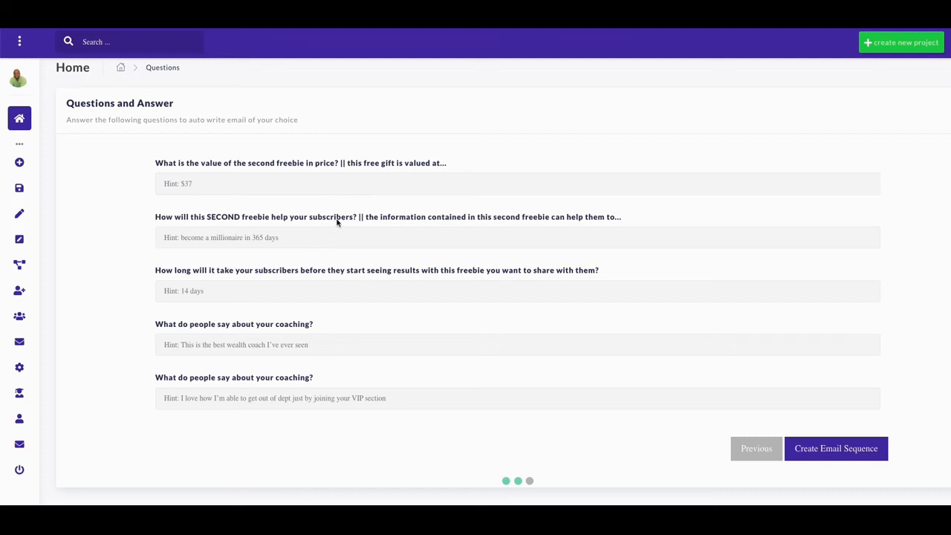
pyautogui.scroll(1, 337, 210)
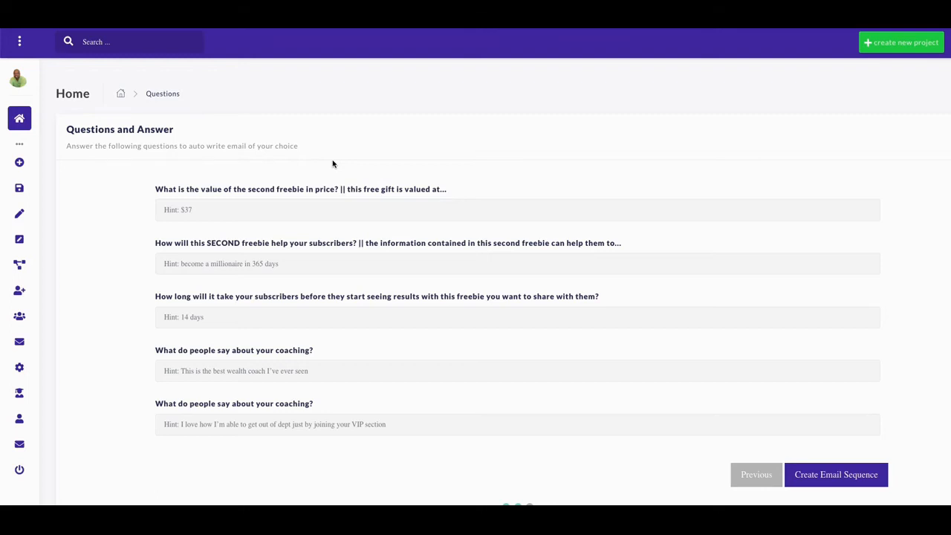
pyautogui.scroll(-1, 333, 164)
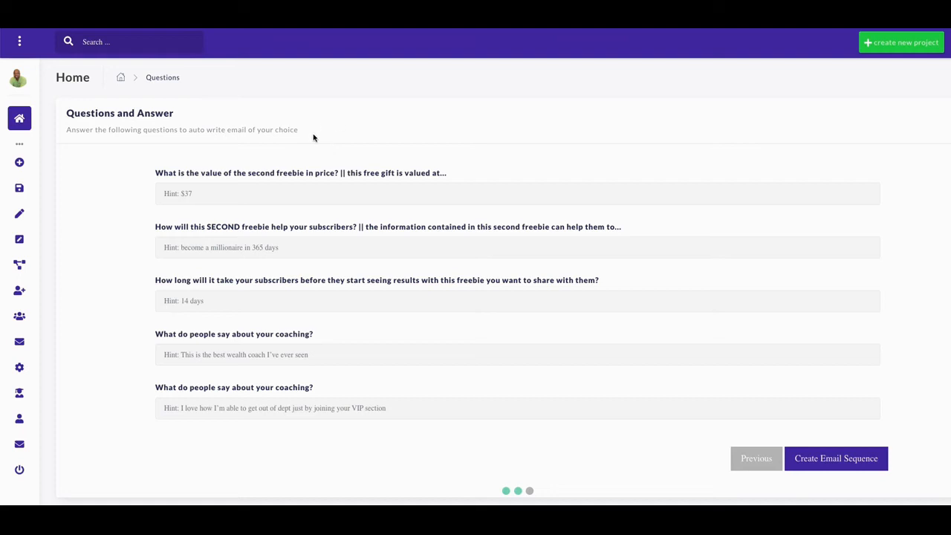
pyautogui.scroll(1, 291, 160)
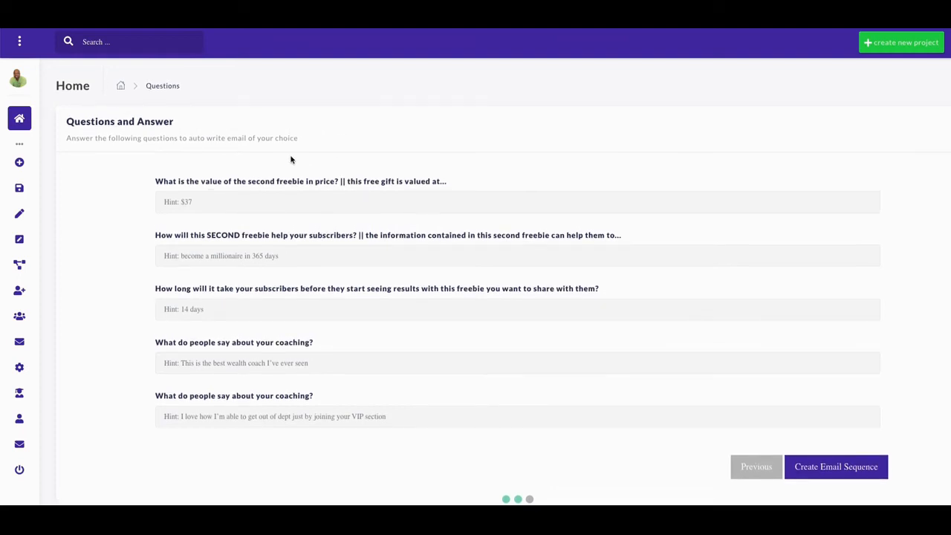
pyautogui.scroll(1, 293, 157)
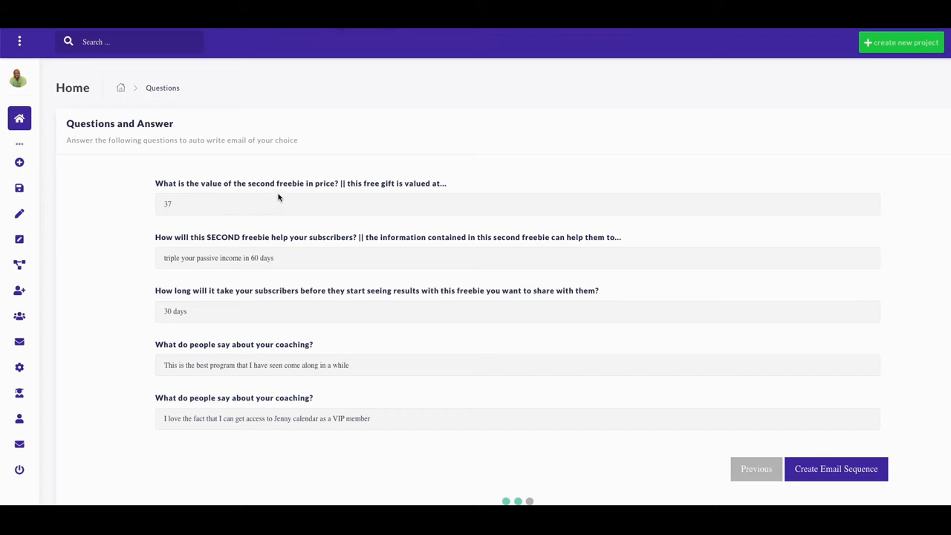
# - Complete the final answers, add 's to the second testimonial, and generate the Welcome/List Nurturing sequence
pyautogui.click(223, 204)
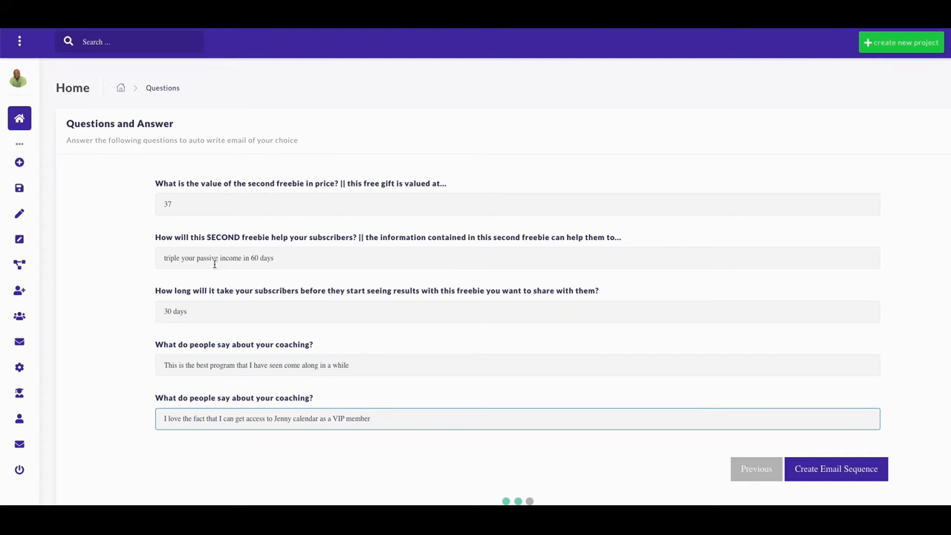
pyautogui.click(291, 419)
pyautogui.write("'s")
pyautogui.press('Return')
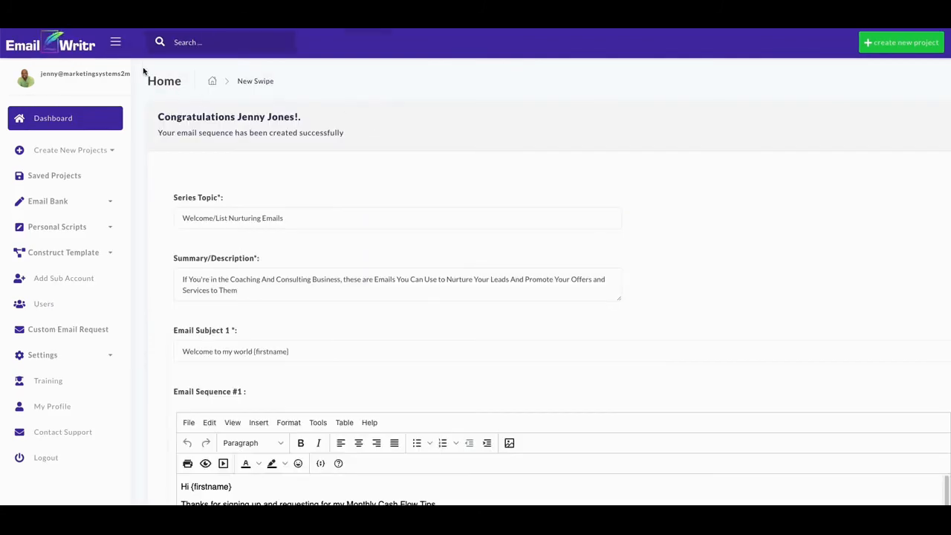
# - Collapse the sidebar to icons and read the opening of the first welcome email
pyautogui.click(115, 42)
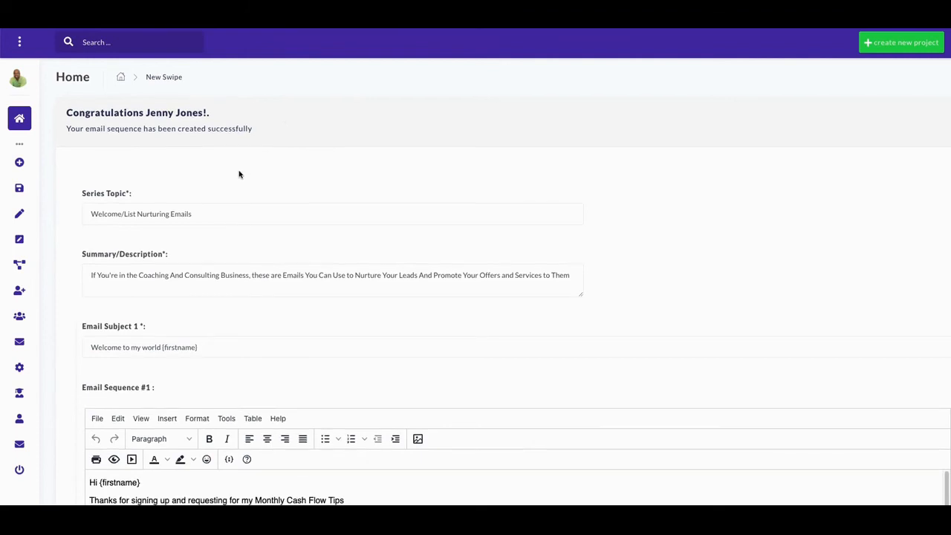
pyautogui.scroll(-1, 239, 171)
pyautogui.scroll(-1, 231, 173)
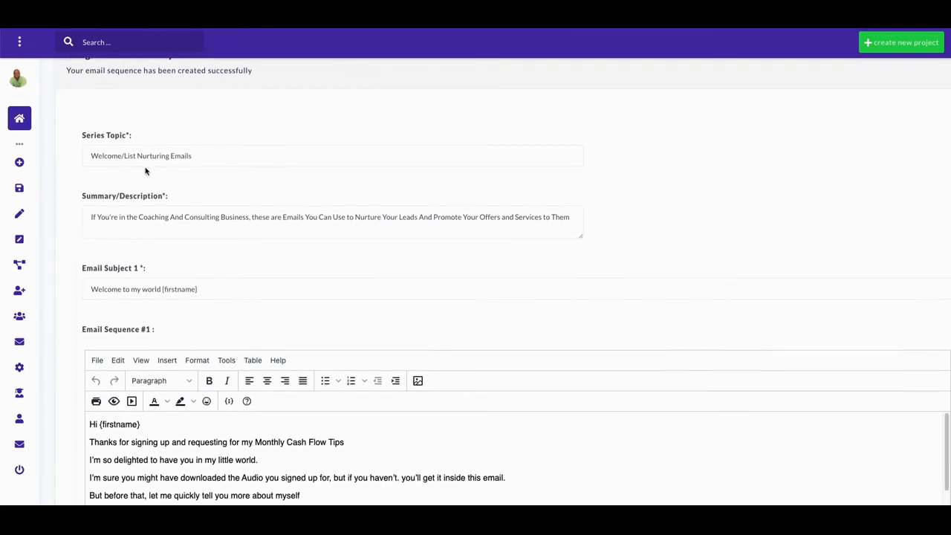
pyautogui.scroll(-1, 146, 171)
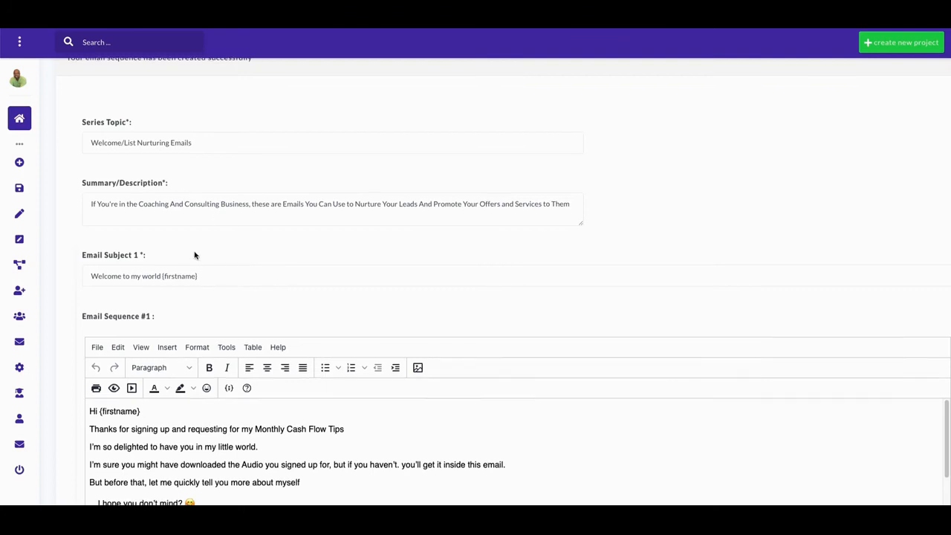
pyautogui.scroll(-1, 178, 249)
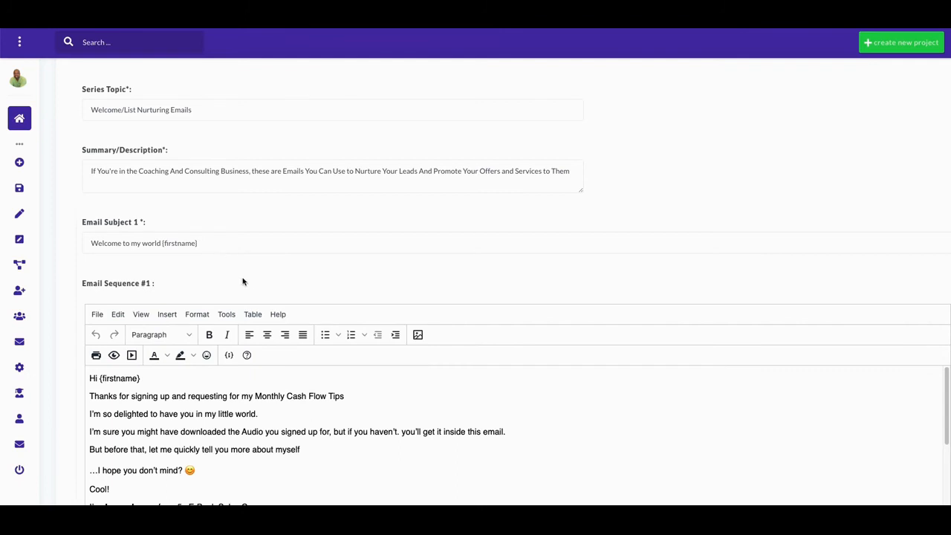
pyautogui.scroll(-1, 242, 278)
pyautogui.scroll(-3, 217, 270)
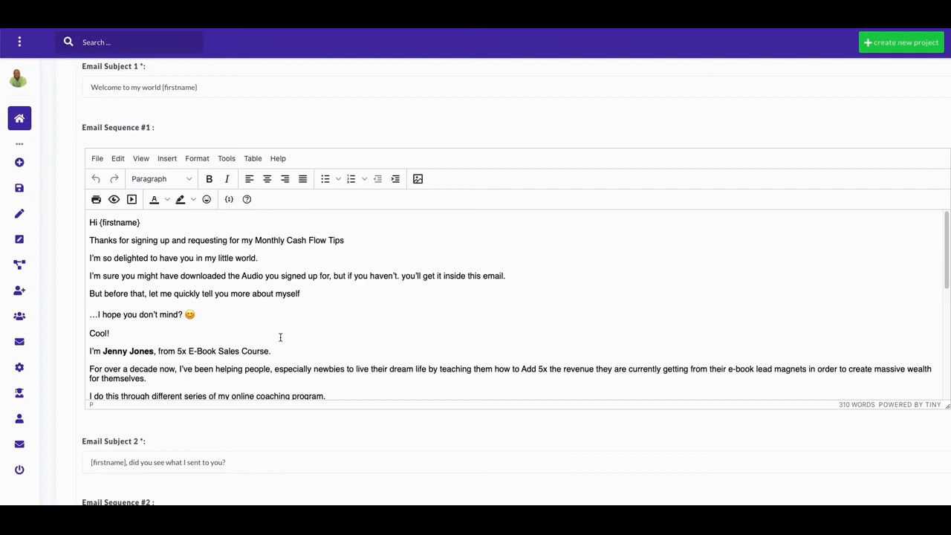
pyautogui.scroll(-1, 264, 327)
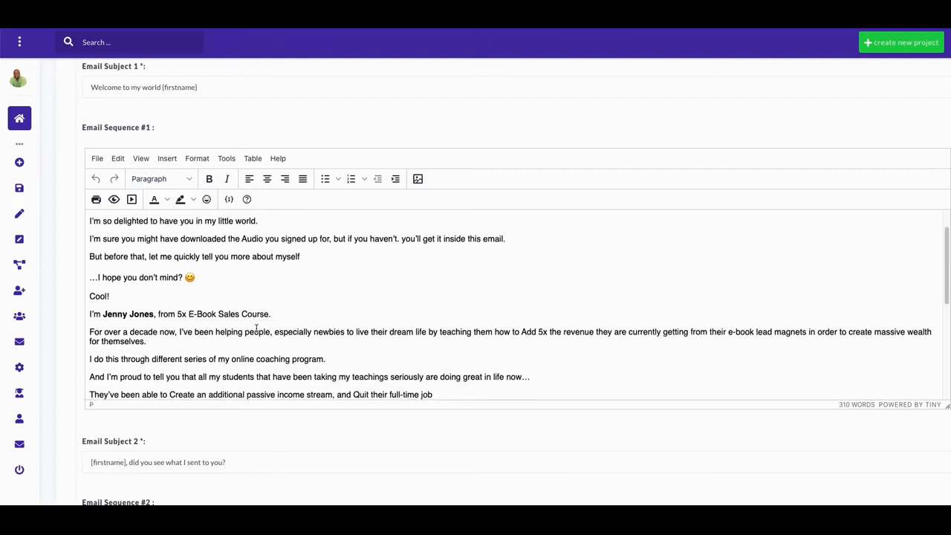
pyautogui.scroll(-1, 197, 332)
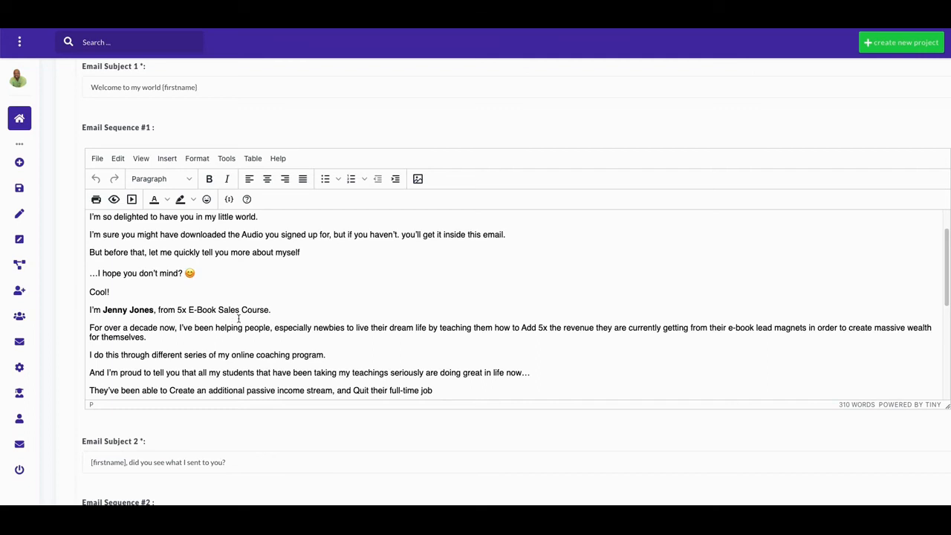
# - Put the cursor in the first email's body and read it down to the closing PS
pyautogui.click(191, 313)
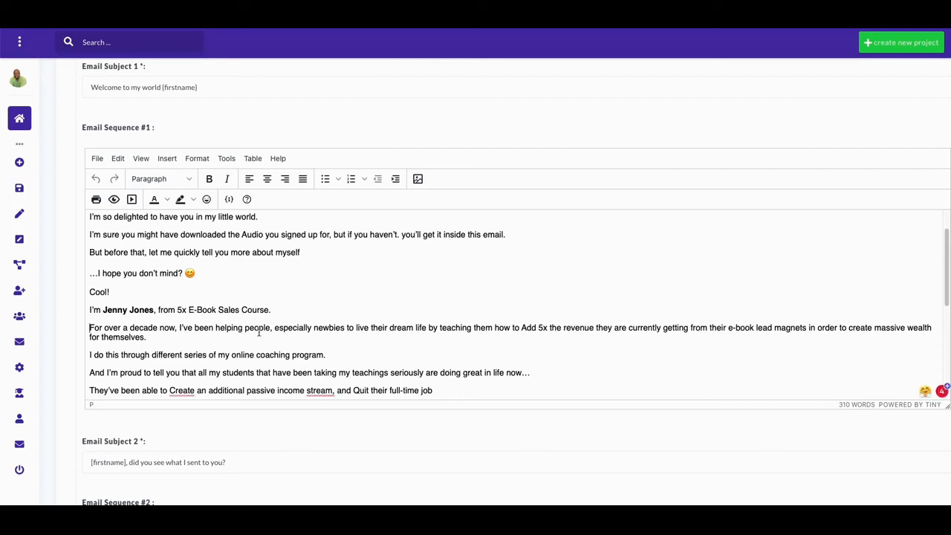
pyautogui.scroll(-1, 340, 334)
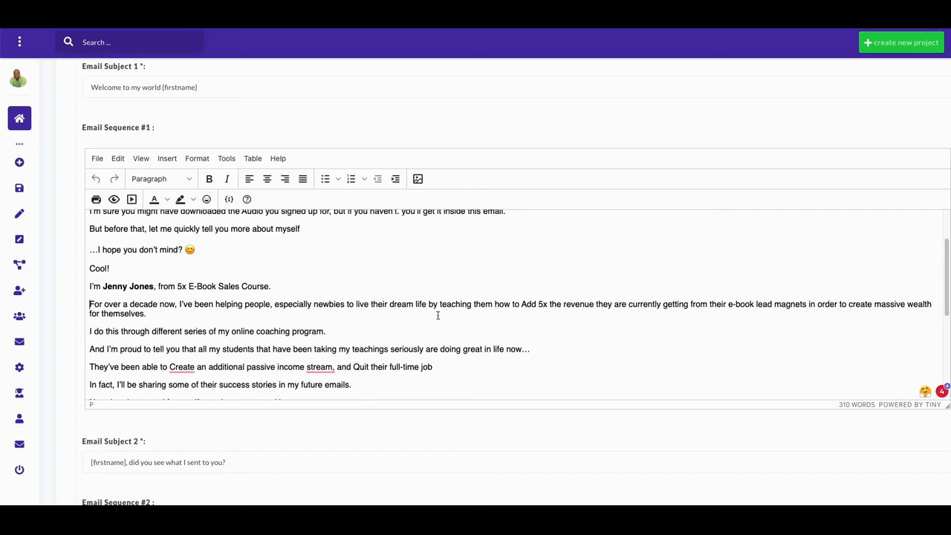
pyautogui.scroll(-3, 438, 315)
pyautogui.scroll(-3, 411, 292)
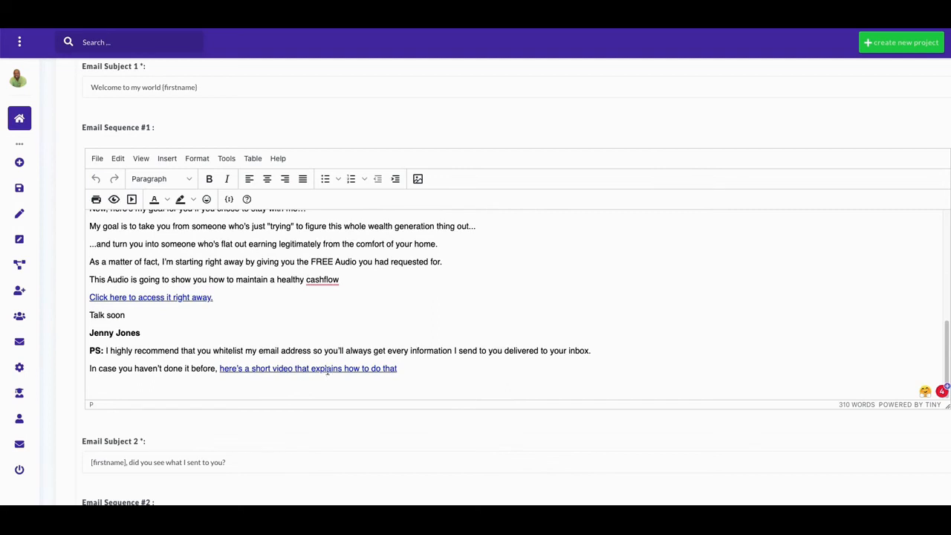
pyautogui.scroll(-2, 293, 378)
pyautogui.scroll(-3, 294, 378)
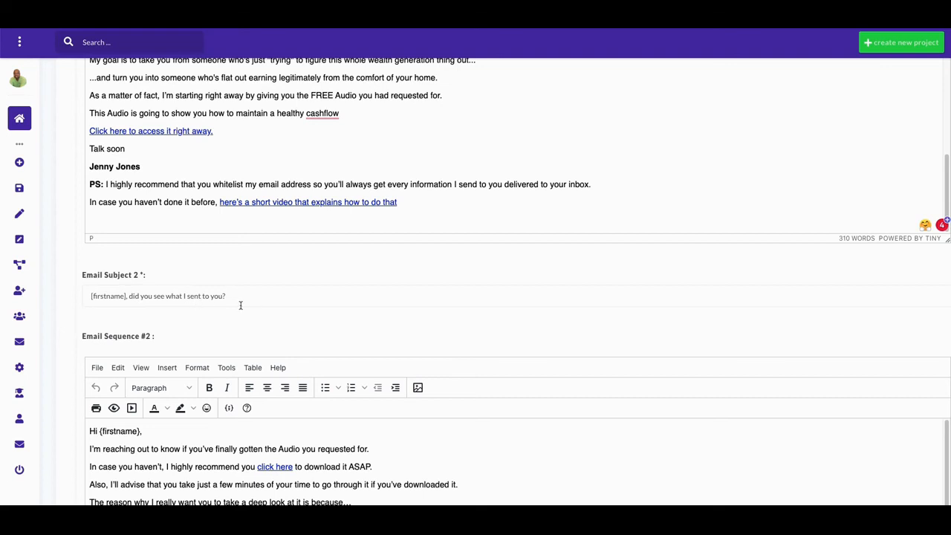
pyautogui.scroll(-1, 252, 318)
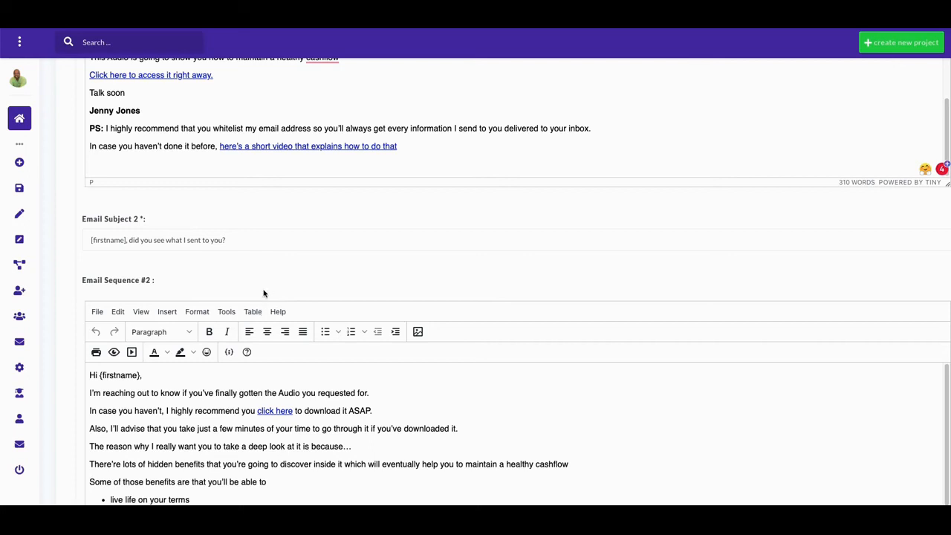
pyautogui.scroll(-1, 302, 330)
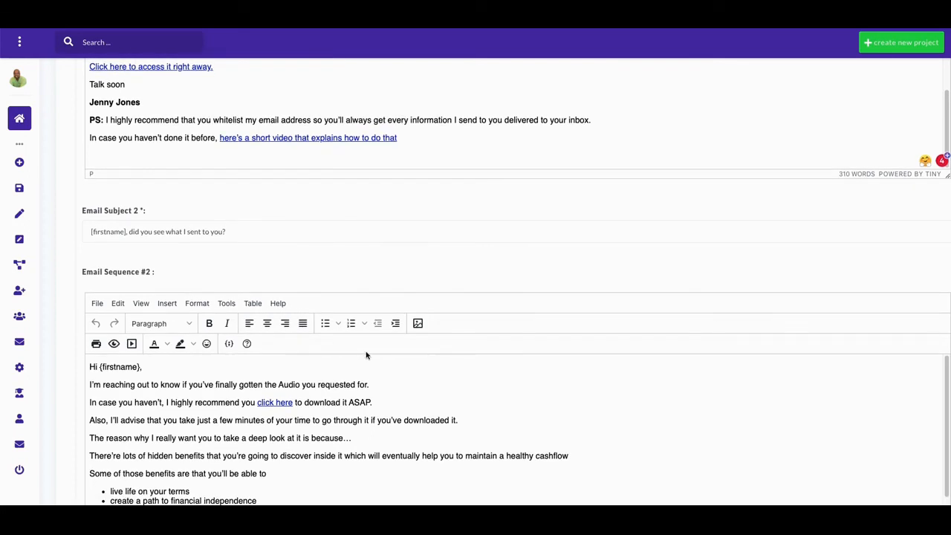
pyautogui.scroll(-1, 366, 353)
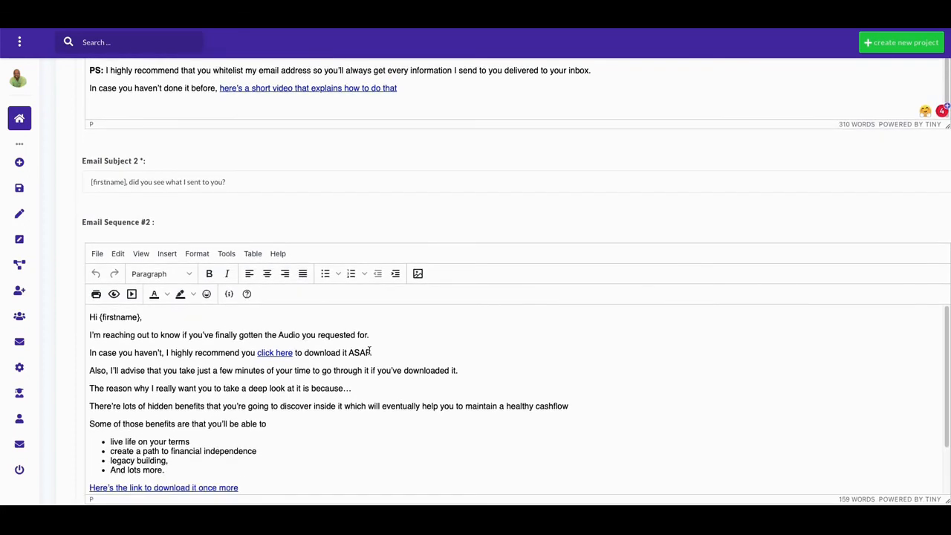
pyautogui.scroll(-1, 369, 351)
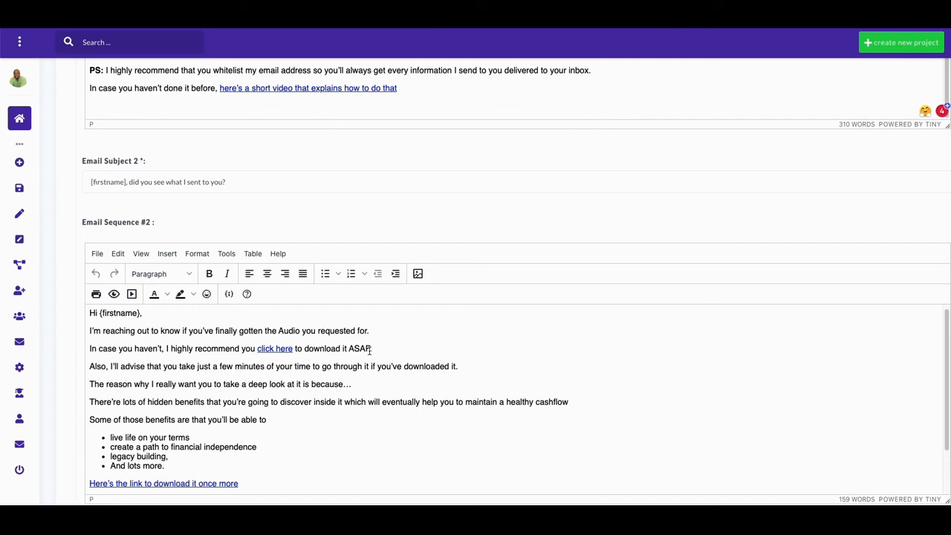
pyautogui.scroll(-1, 369, 351)
pyautogui.scroll(-1, 369, 350)
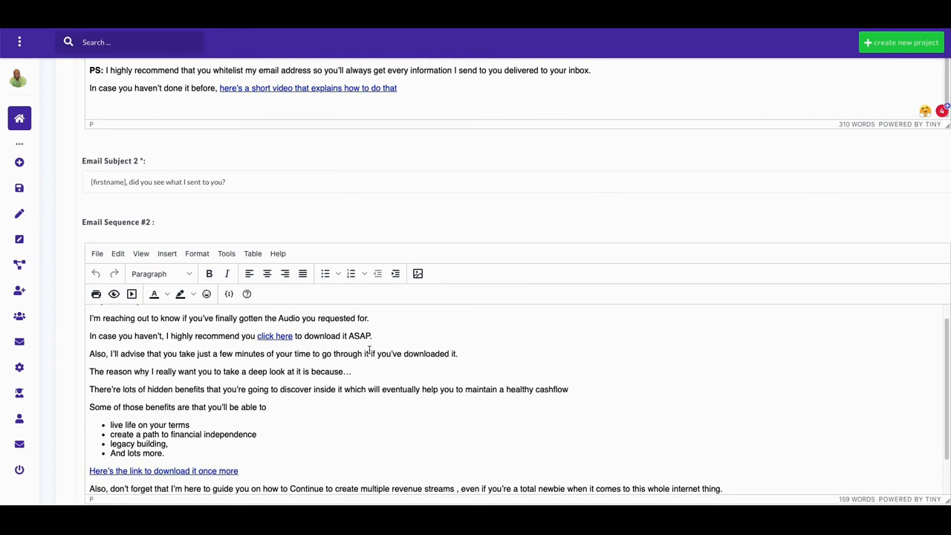
pyautogui.scroll(2, 369, 349)
pyautogui.scroll(-5, 369, 348)
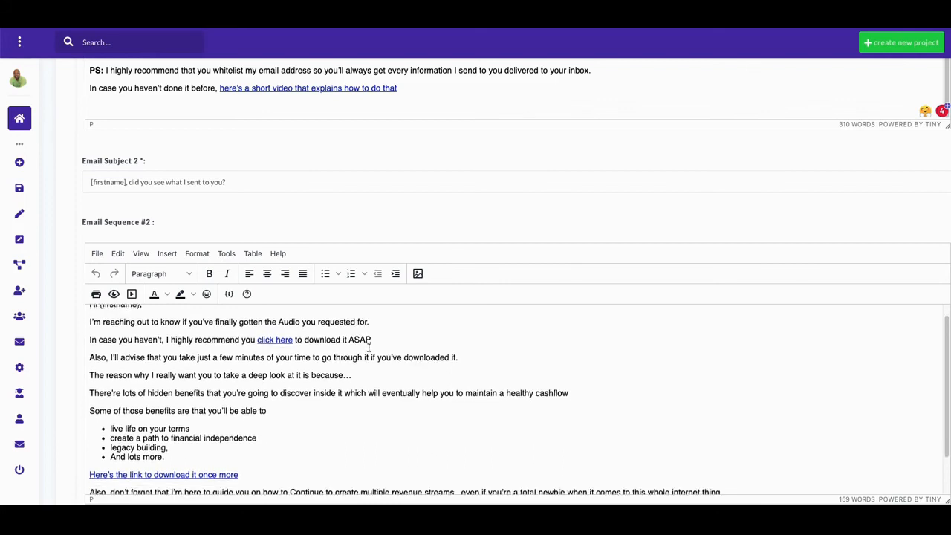
pyautogui.scroll(7, 368, 347)
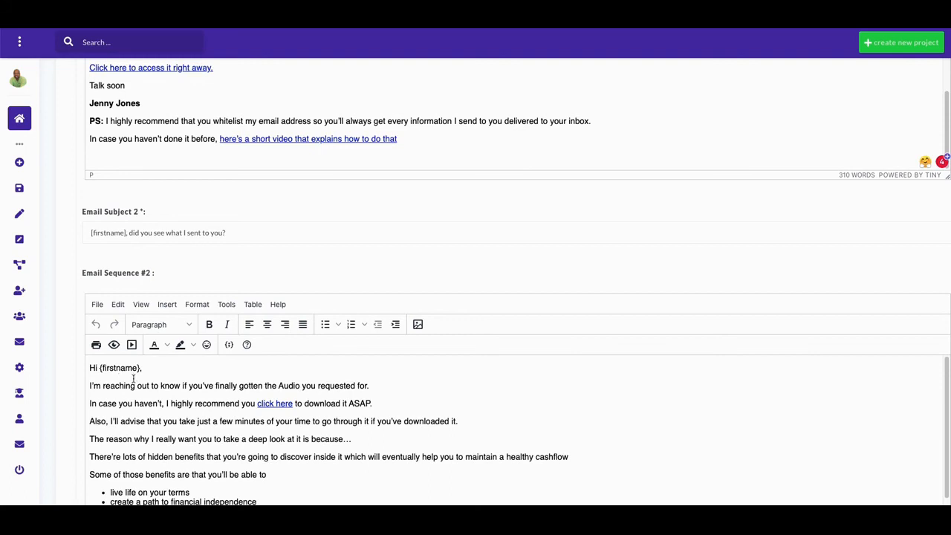
pyautogui.scroll(-3, 143, 387)
pyautogui.scroll(3, 144, 388)
pyautogui.scroll(-5, 184, 364)
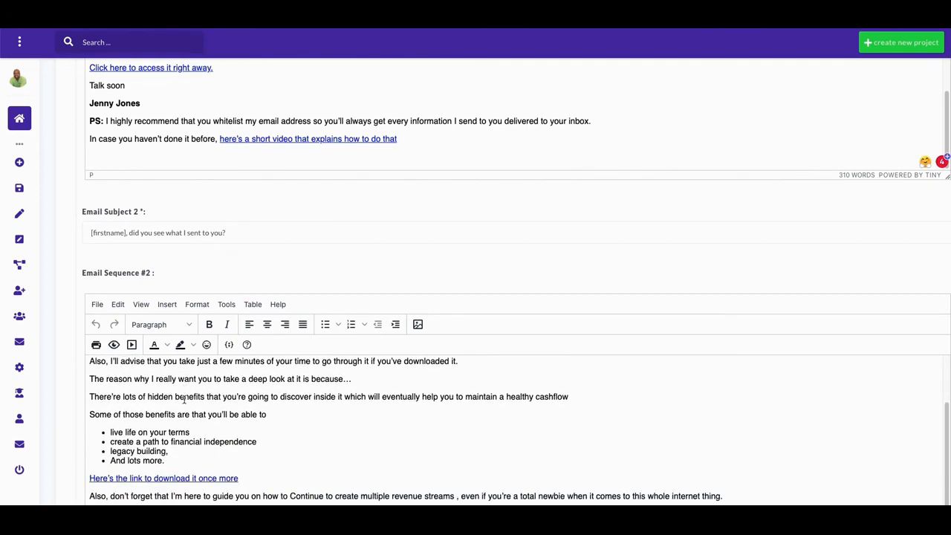
pyautogui.scroll(-5, 209, 389)
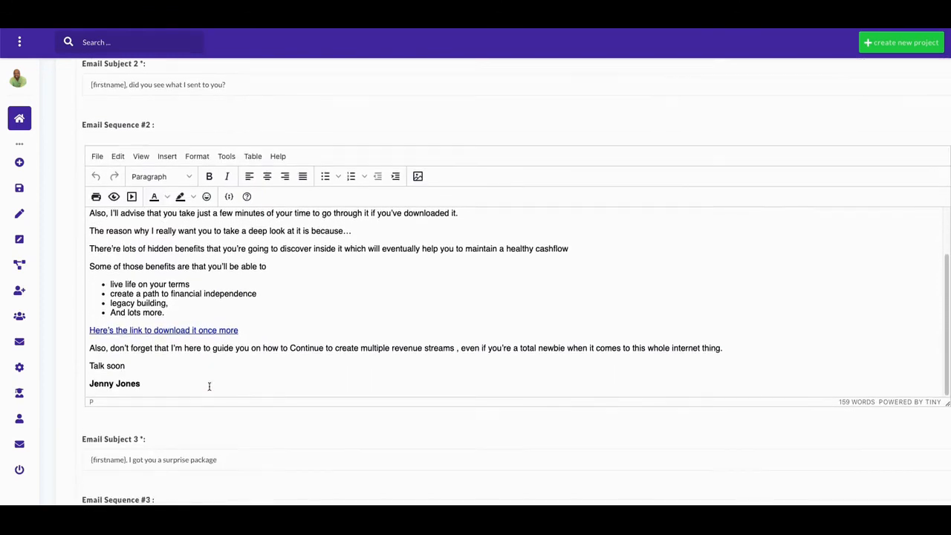
pyautogui.scroll(-2, 208, 389)
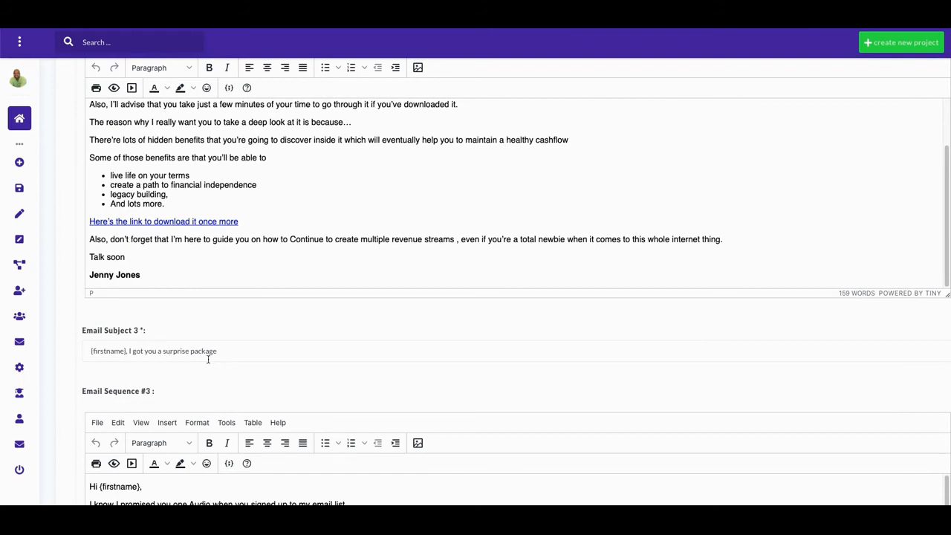
pyautogui.scroll(-2, 207, 361)
pyautogui.scroll(-2, 212, 367)
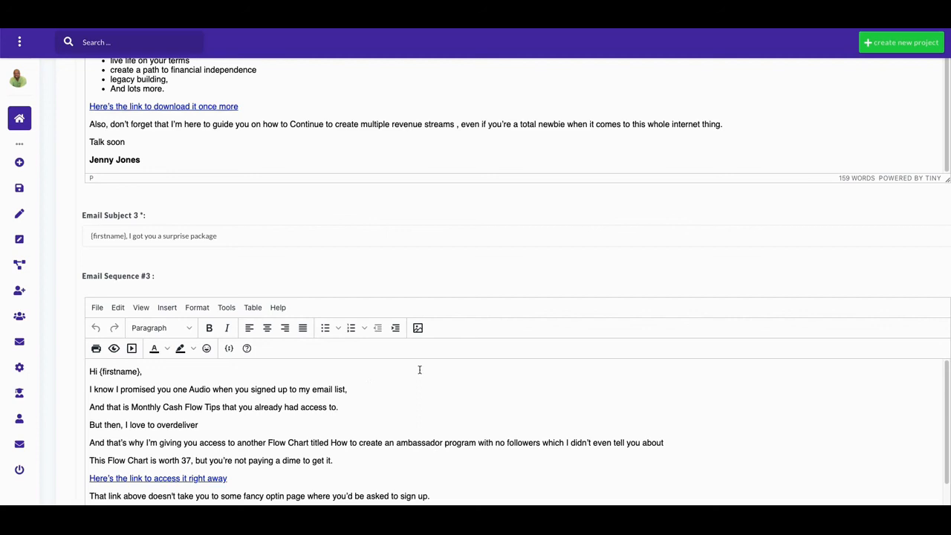
pyautogui.scroll(-2, 465, 374)
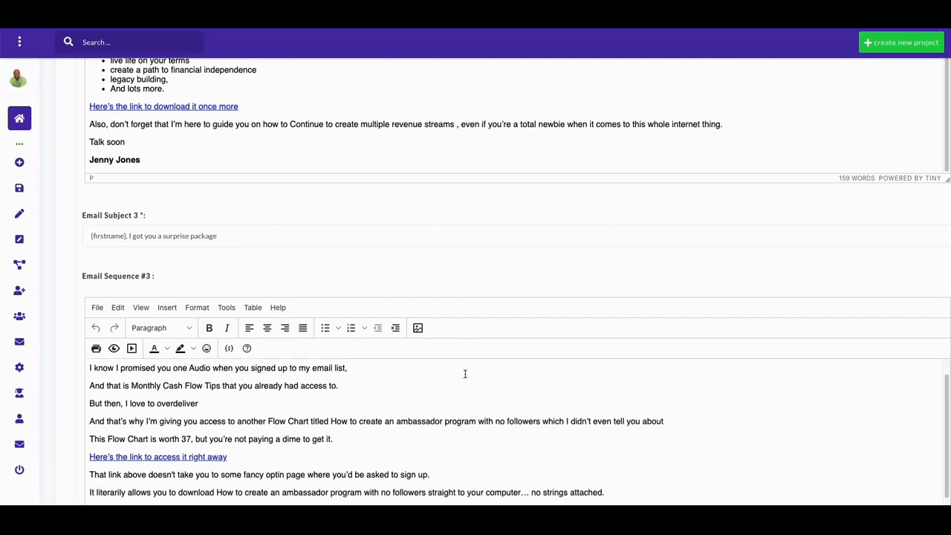
pyautogui.scroll(-1, 464, 374)
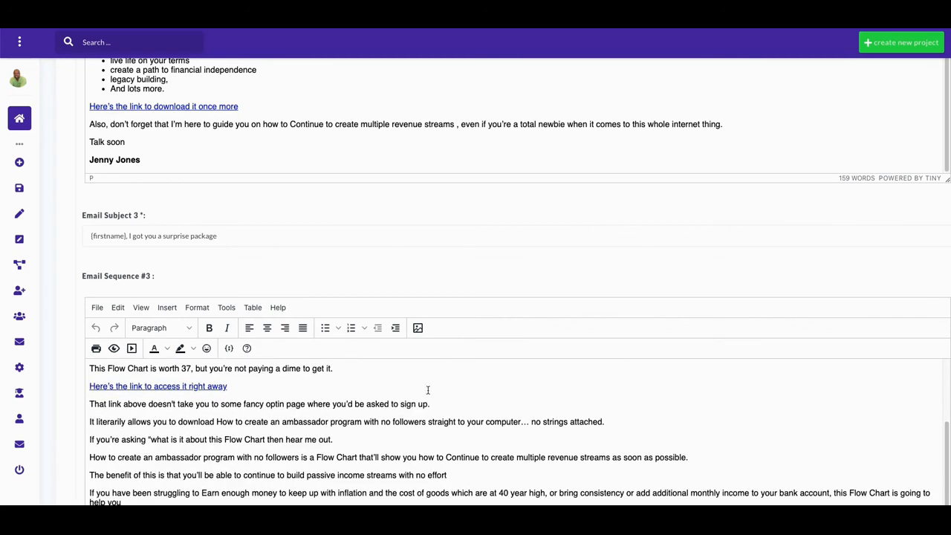
pyautogui.scroll(1, 301, 401)
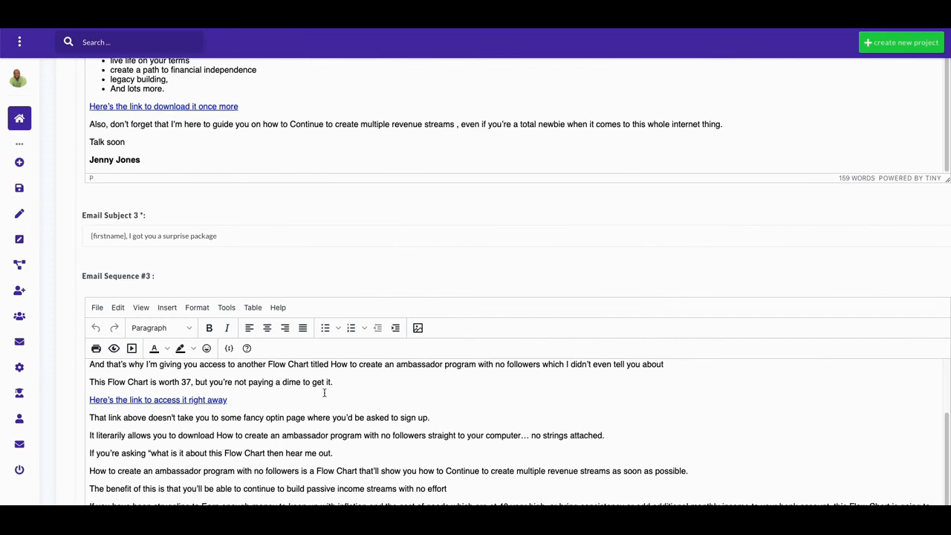
pyautogui.scroll(-1, 314, 389)
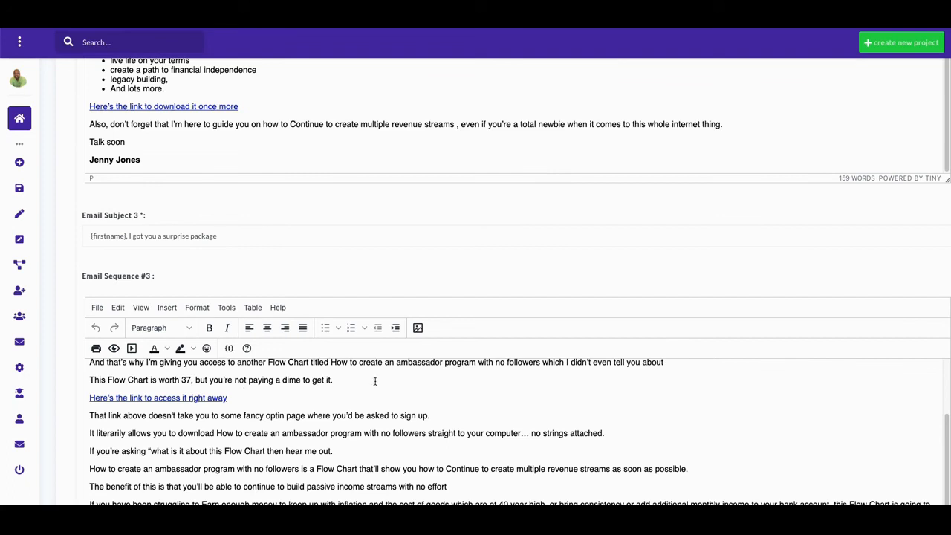
pyautogui.scroll(-1, 373, 390)
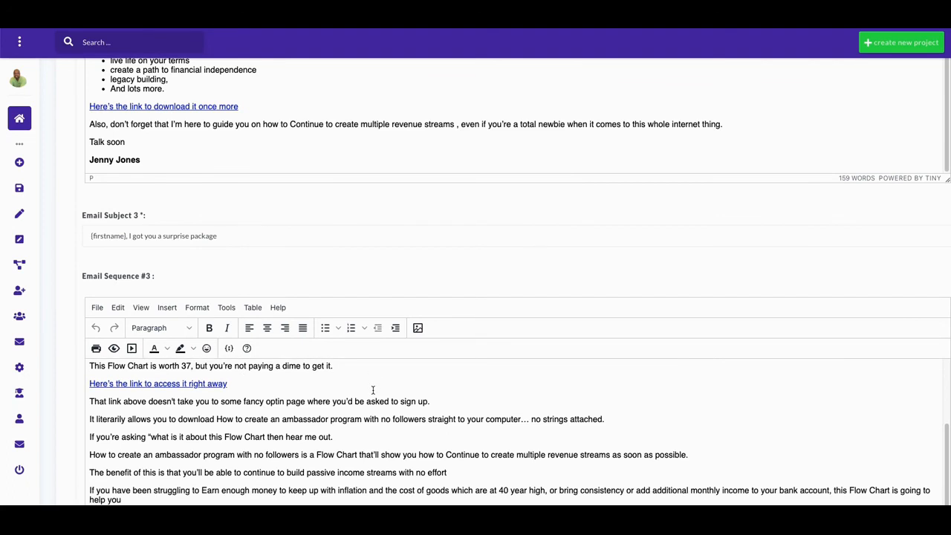
pyautogui.scroll(-2, 363, 405)
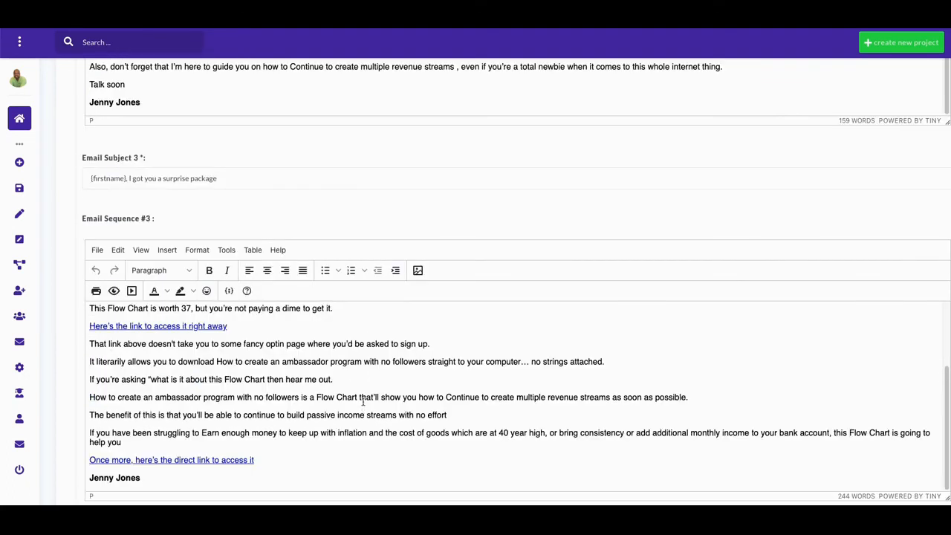
pyautogui.scroll(-6, 362, 402)
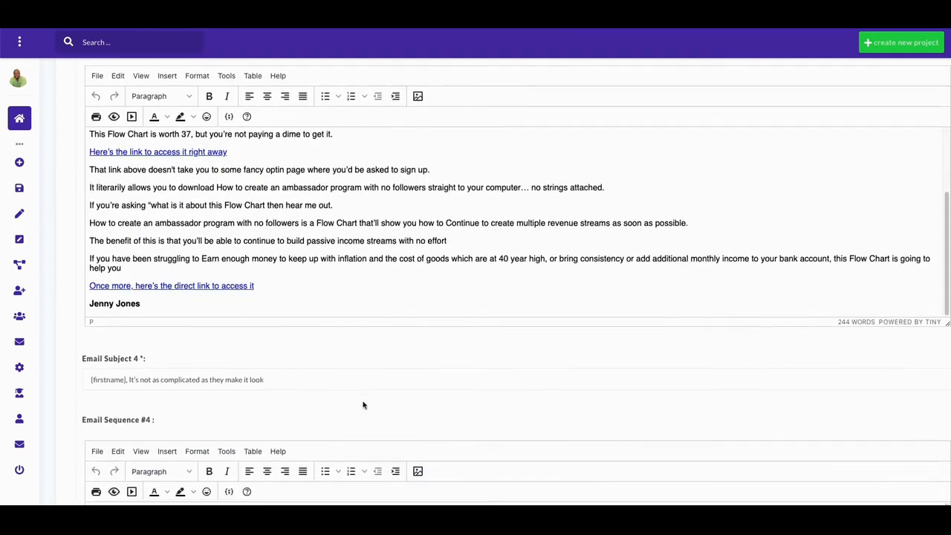
pyautogui.scroll(-3, 363, 402)
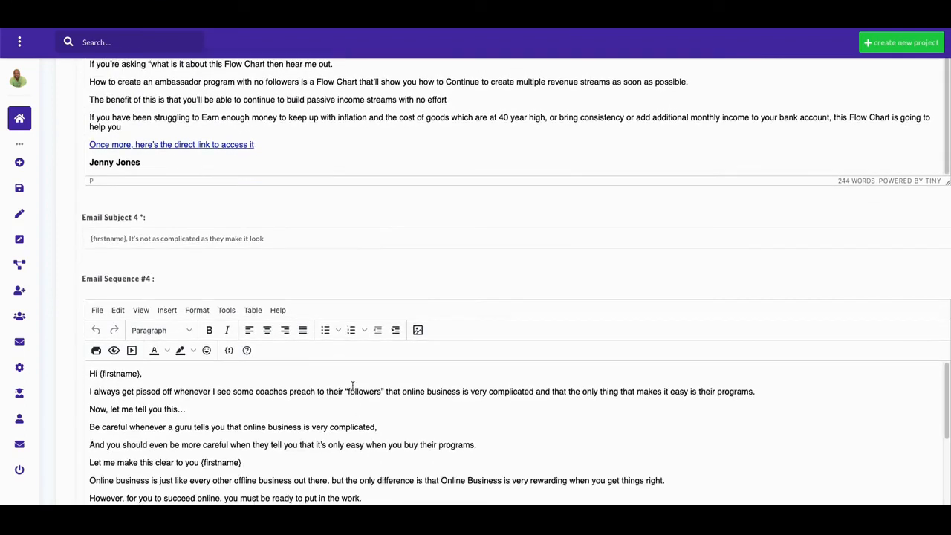
pyautogui.scroll(-6, 353, 384)
pyautogui.scroll(-1, 353, 390)
pyautogui.scroll(8, 349, 394)
pyautogui.scroll(2, 339, 400)
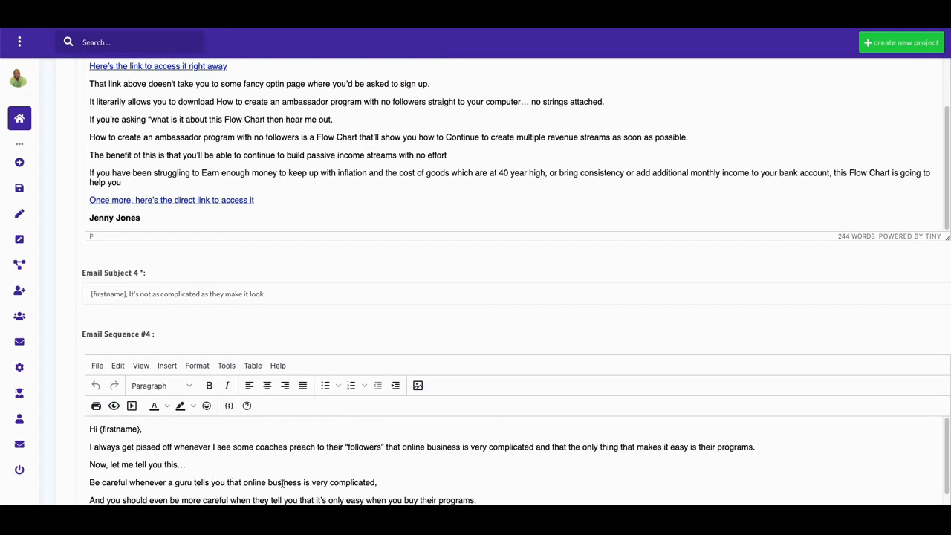
pyautogui.scroll(-1, 282, 483)
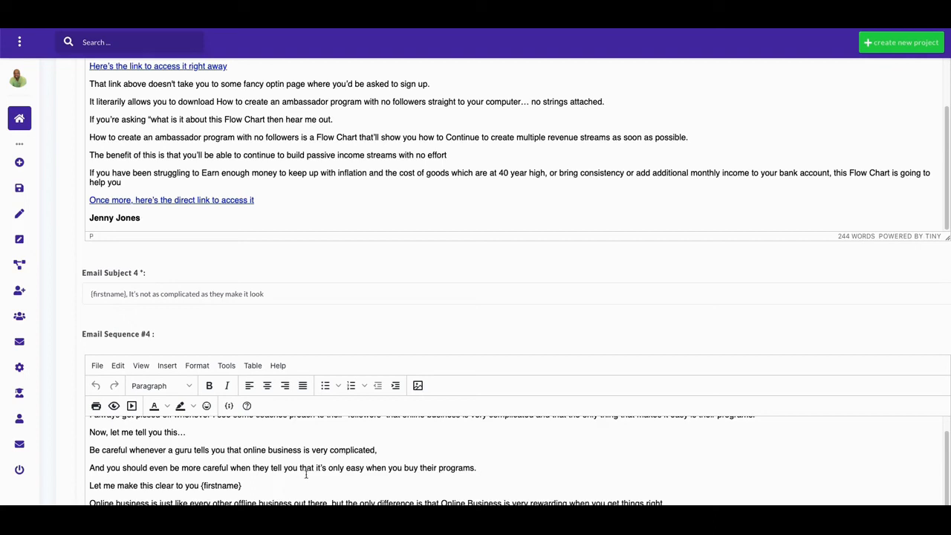
pyautogui.scroll(-1, 340, 470)
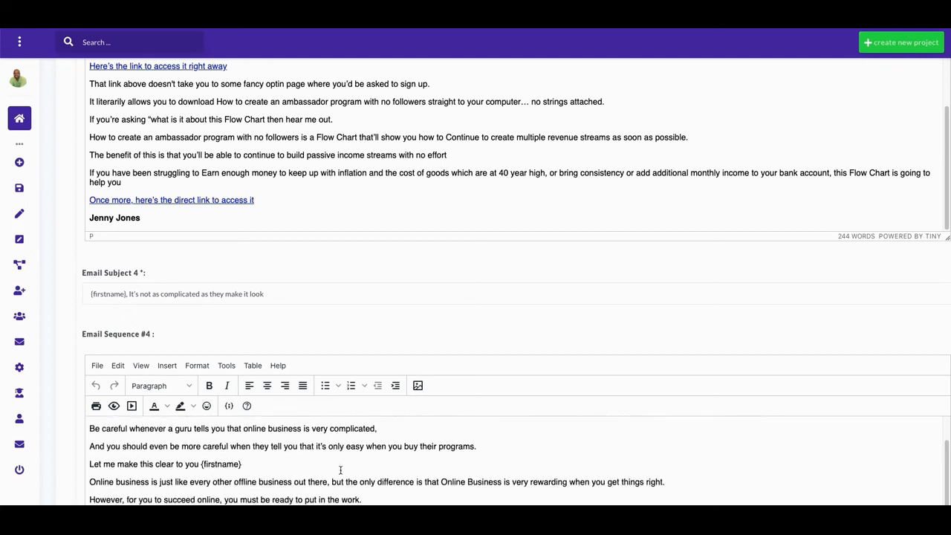
pyautogui.scroll(-2, 340, 469)
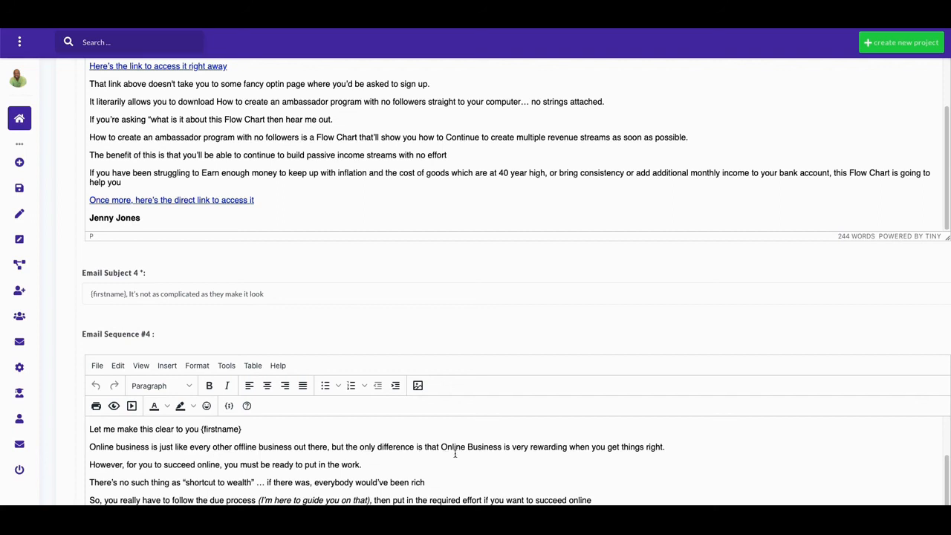
pyautogui.scroll(-1, 519, 446)
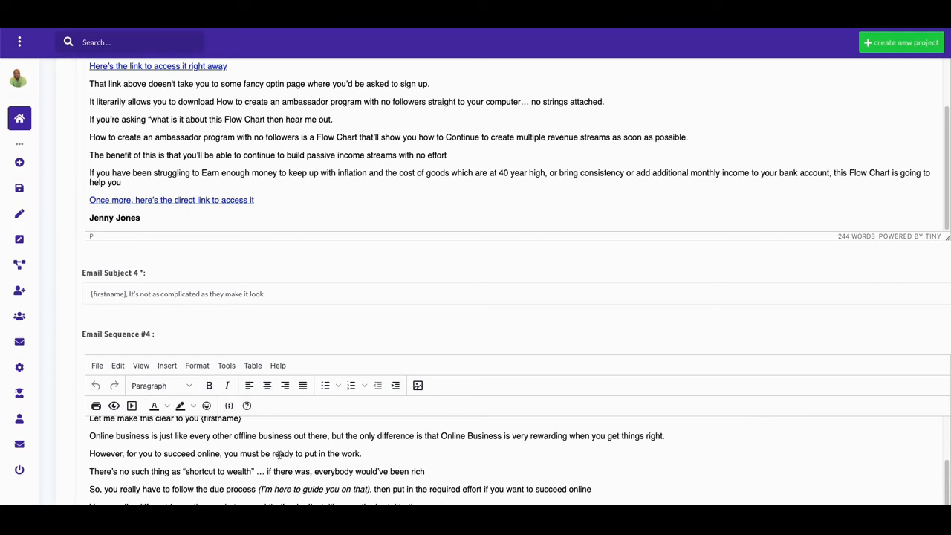
pyautogui.scroll(-5, 379, 449)
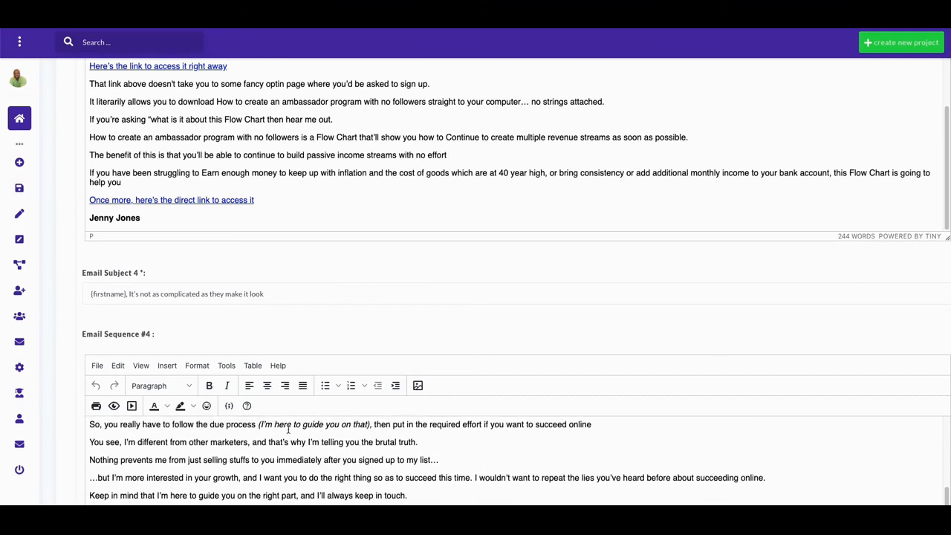
pyautogui.scroll(-5, 365, 431)
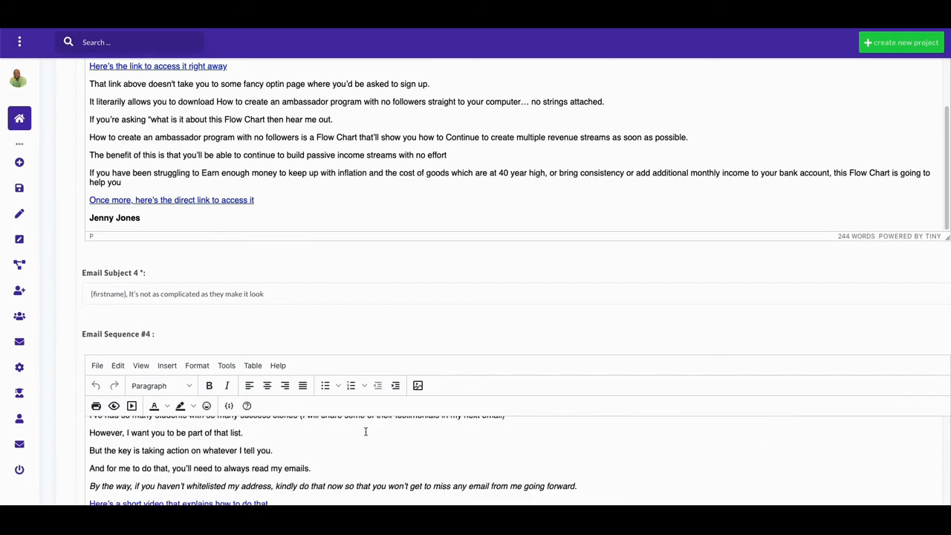
pyautogui.scroll(-1, 338, 454)
pyautogui.scroll(-5, 337, 455)
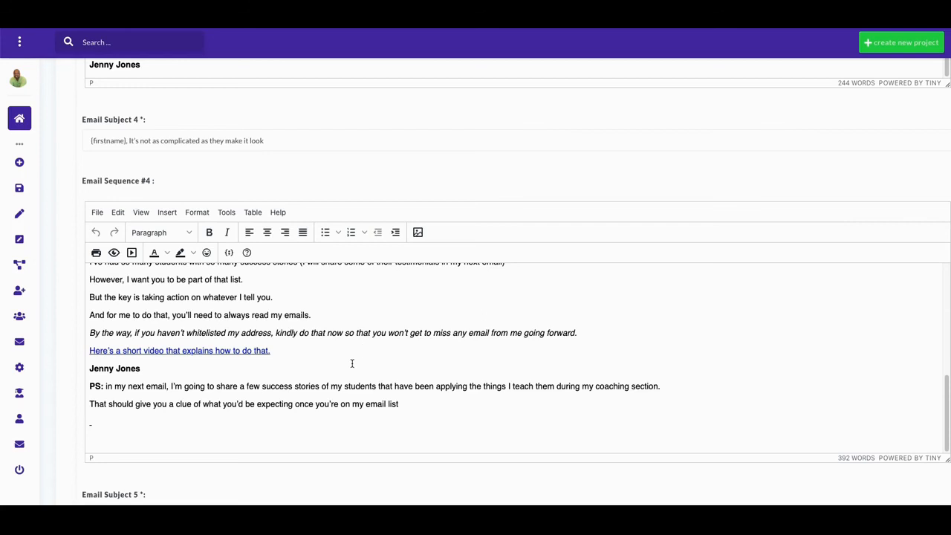
pyautogui.scroll(-7, 351, 363)
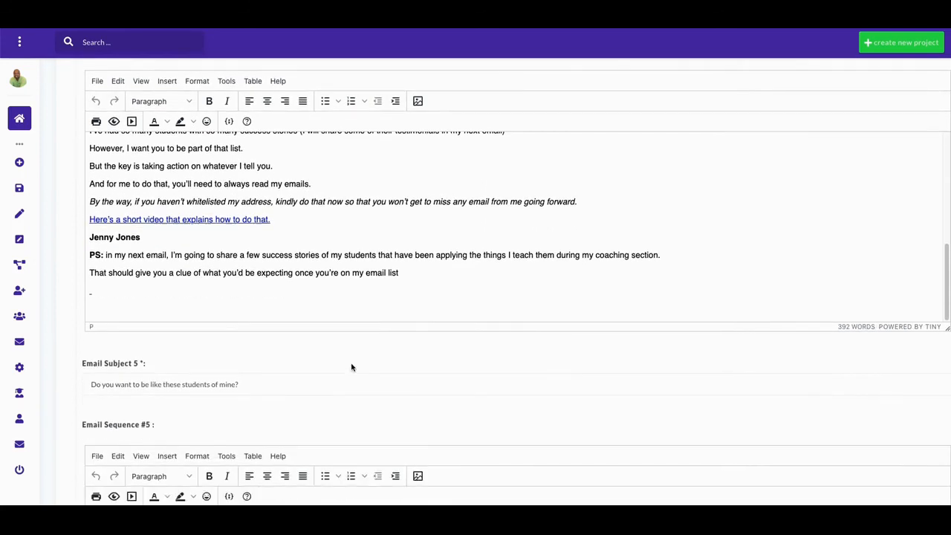
pyautogui.scroll(-8, 351, 366)
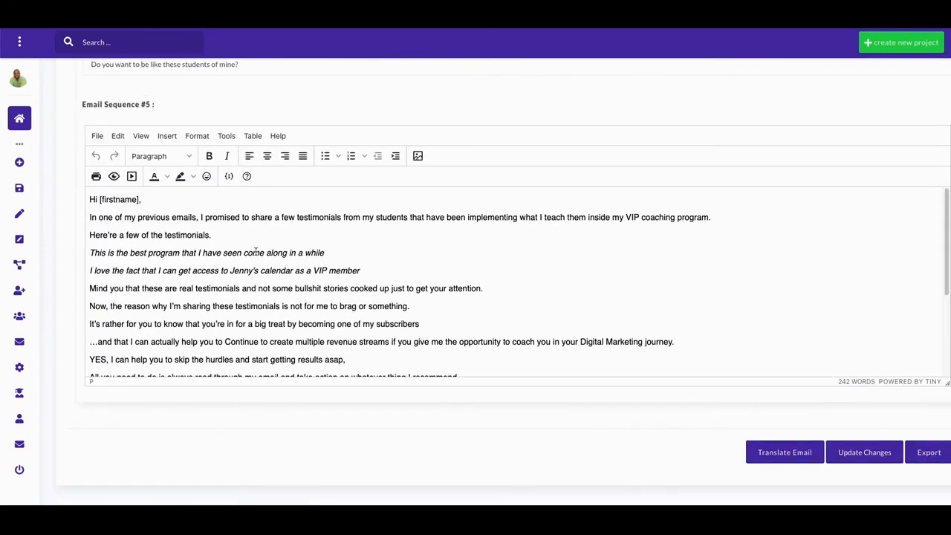
pyautogui.scroll(1, 240, 223)
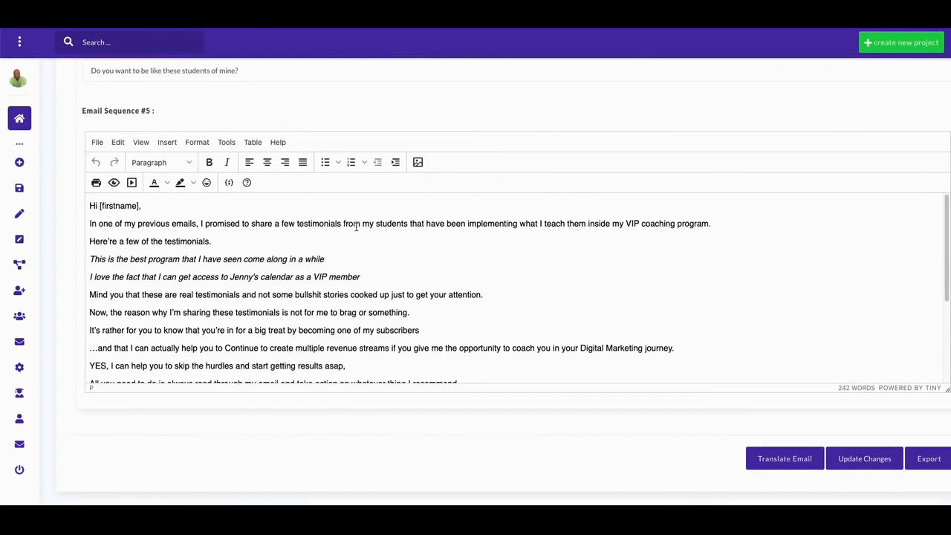
pyautogui.scroll(-4, 326, 248)
pyautogui.scroll(1, 283, 247)
pyautogui.scroll(2, 226, 253)
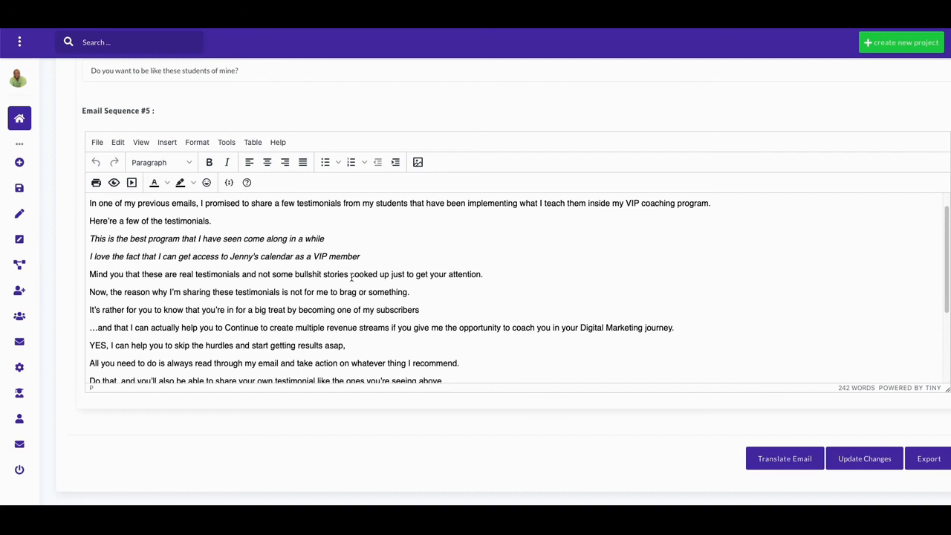
pyautogui.scroll(-1, 311, 278)
pyautogui.scroll(-2, 311, 278)
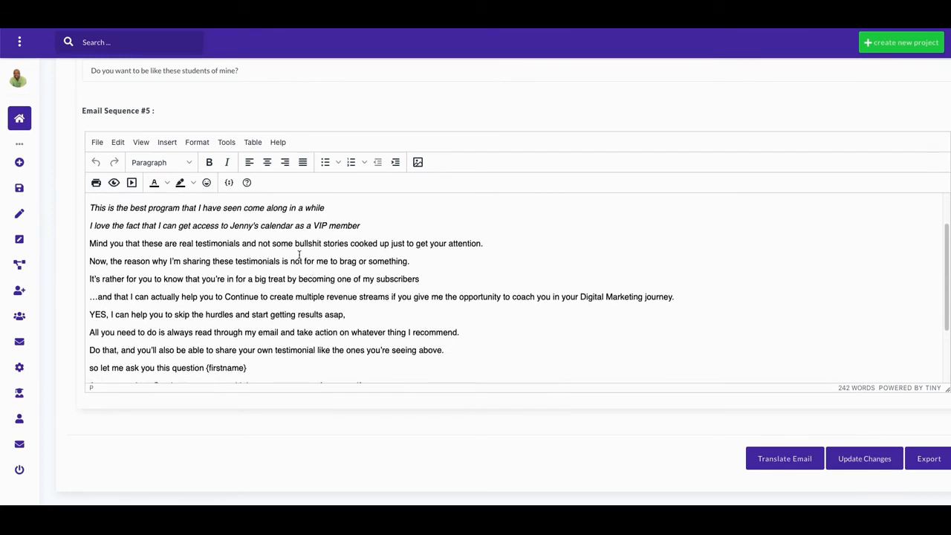
pyautogui.scroll(-1, 298, 256)
pyautogui.scroll(-3, 297, 245)
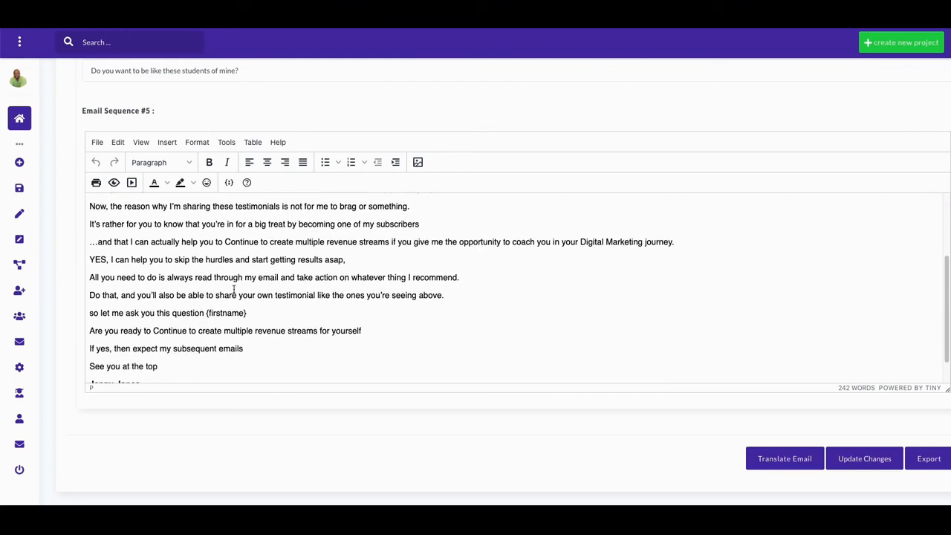
pyautogui.scroll(6, 267, 293)
pyautogui.scroll(-4, 291, 297)
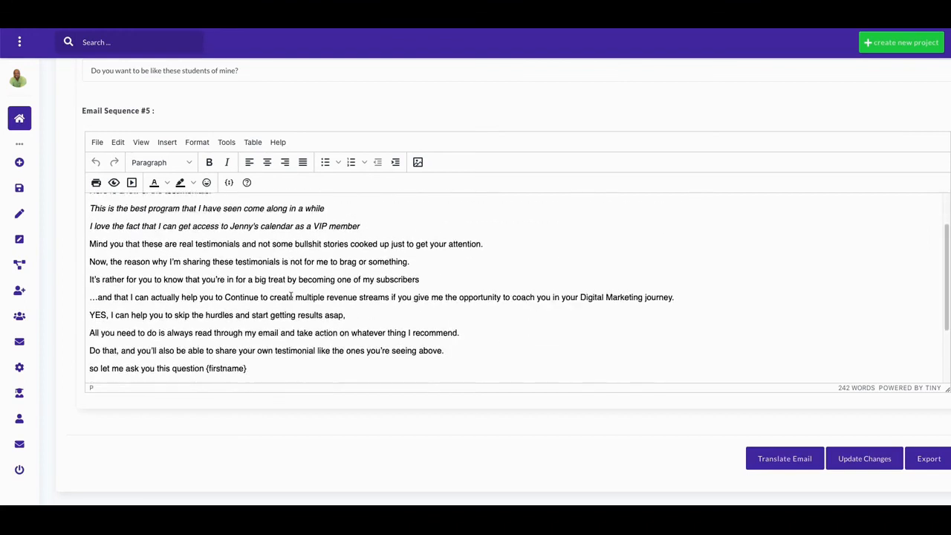
pyautogui.scroll(-2, 241, 291)
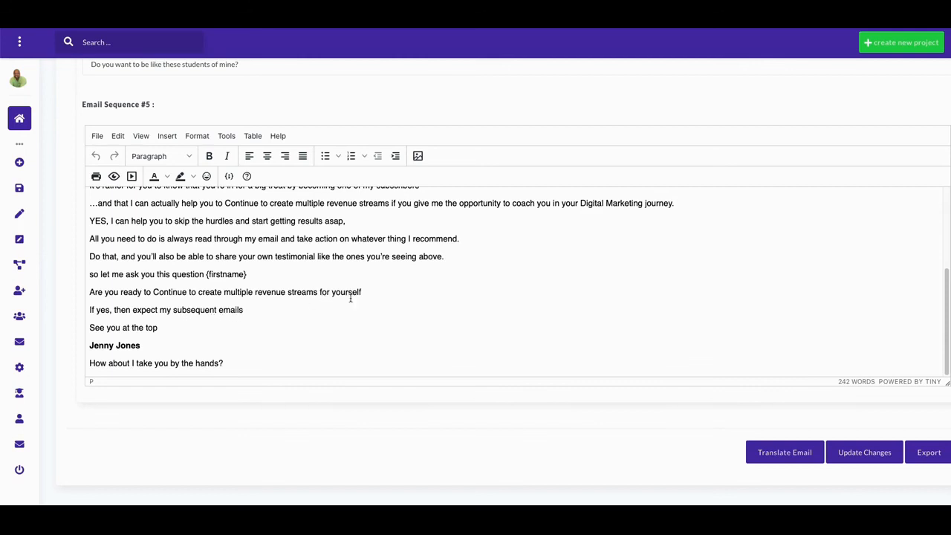
pyautogui.scroll(4, 416, 266)
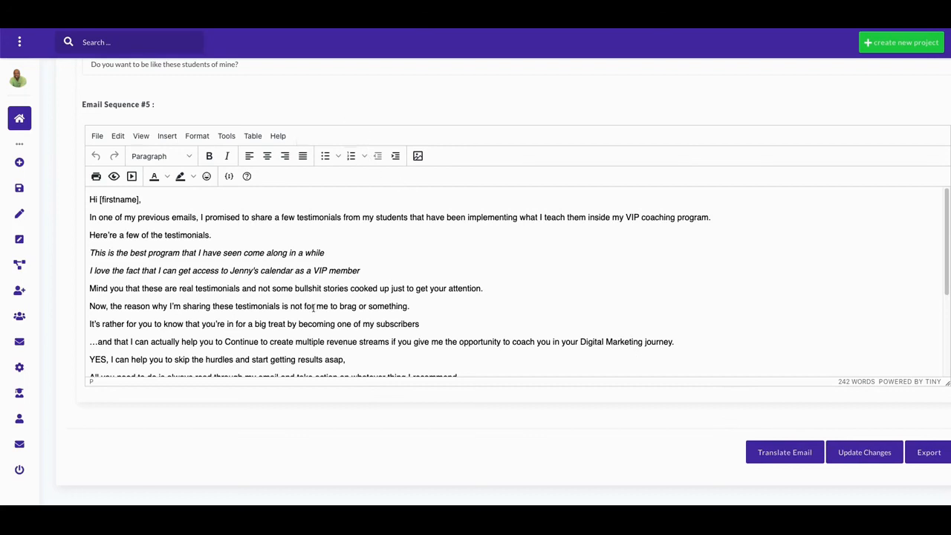
pyautogui.scroll(-3, 388, 312)
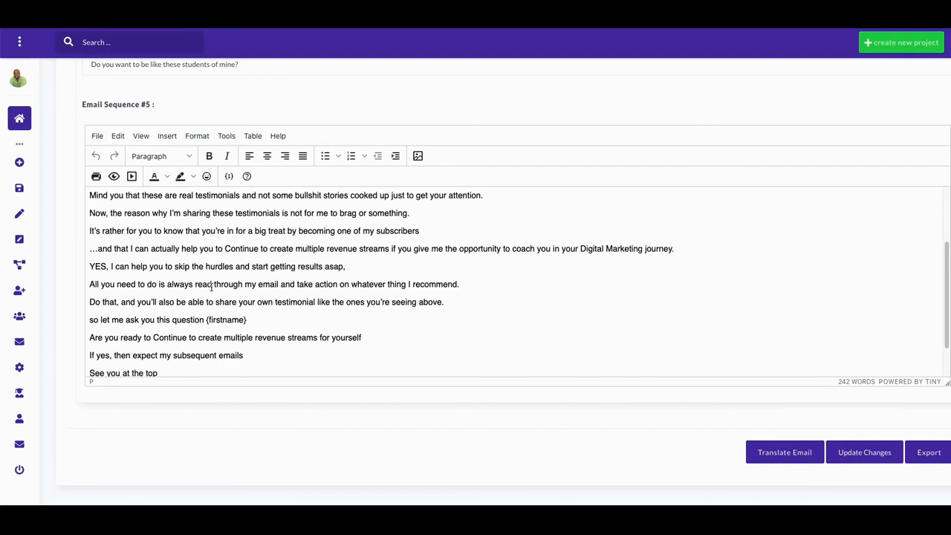
pyautogui.scroll(1, 214, 286)
pyautogui.scroll(4, 200, 289)
pyautogui.scroll(8, 201, 282)
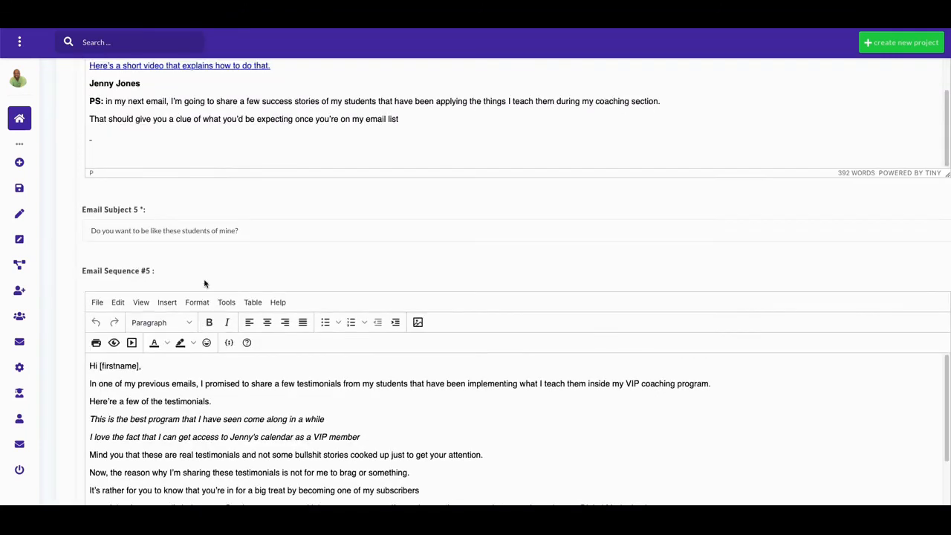
pyautogui.scroll(5, 198, 269)
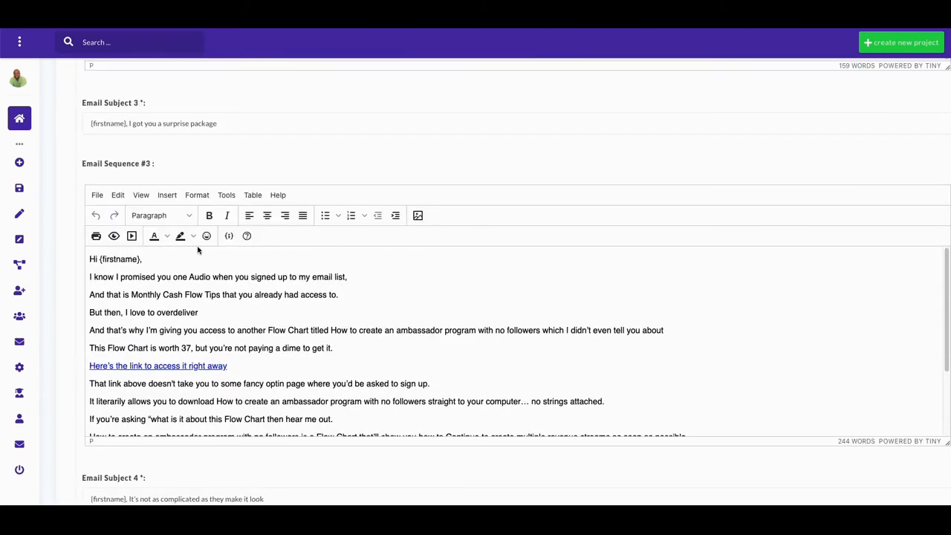
pyautogui.scroll(9, 198, 253)
pyautogui.scroll(5, 198, 244)
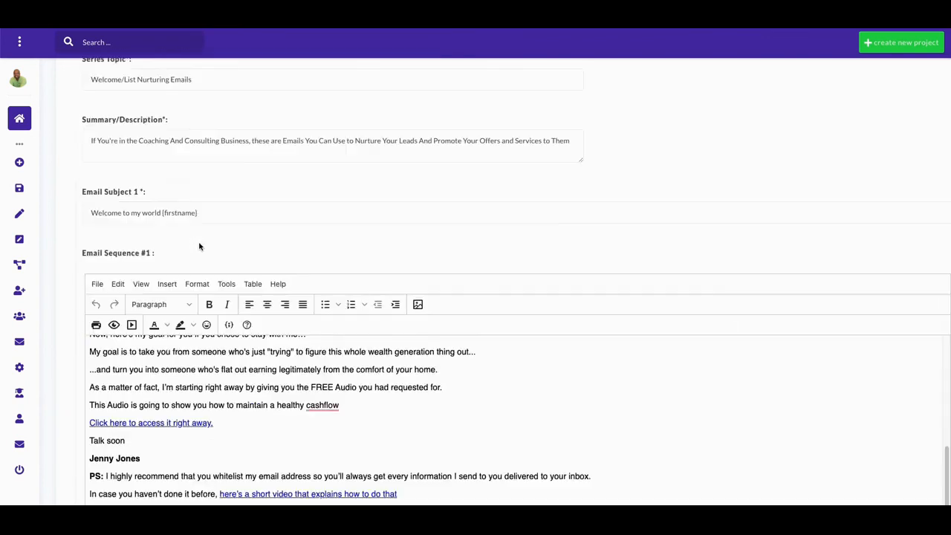